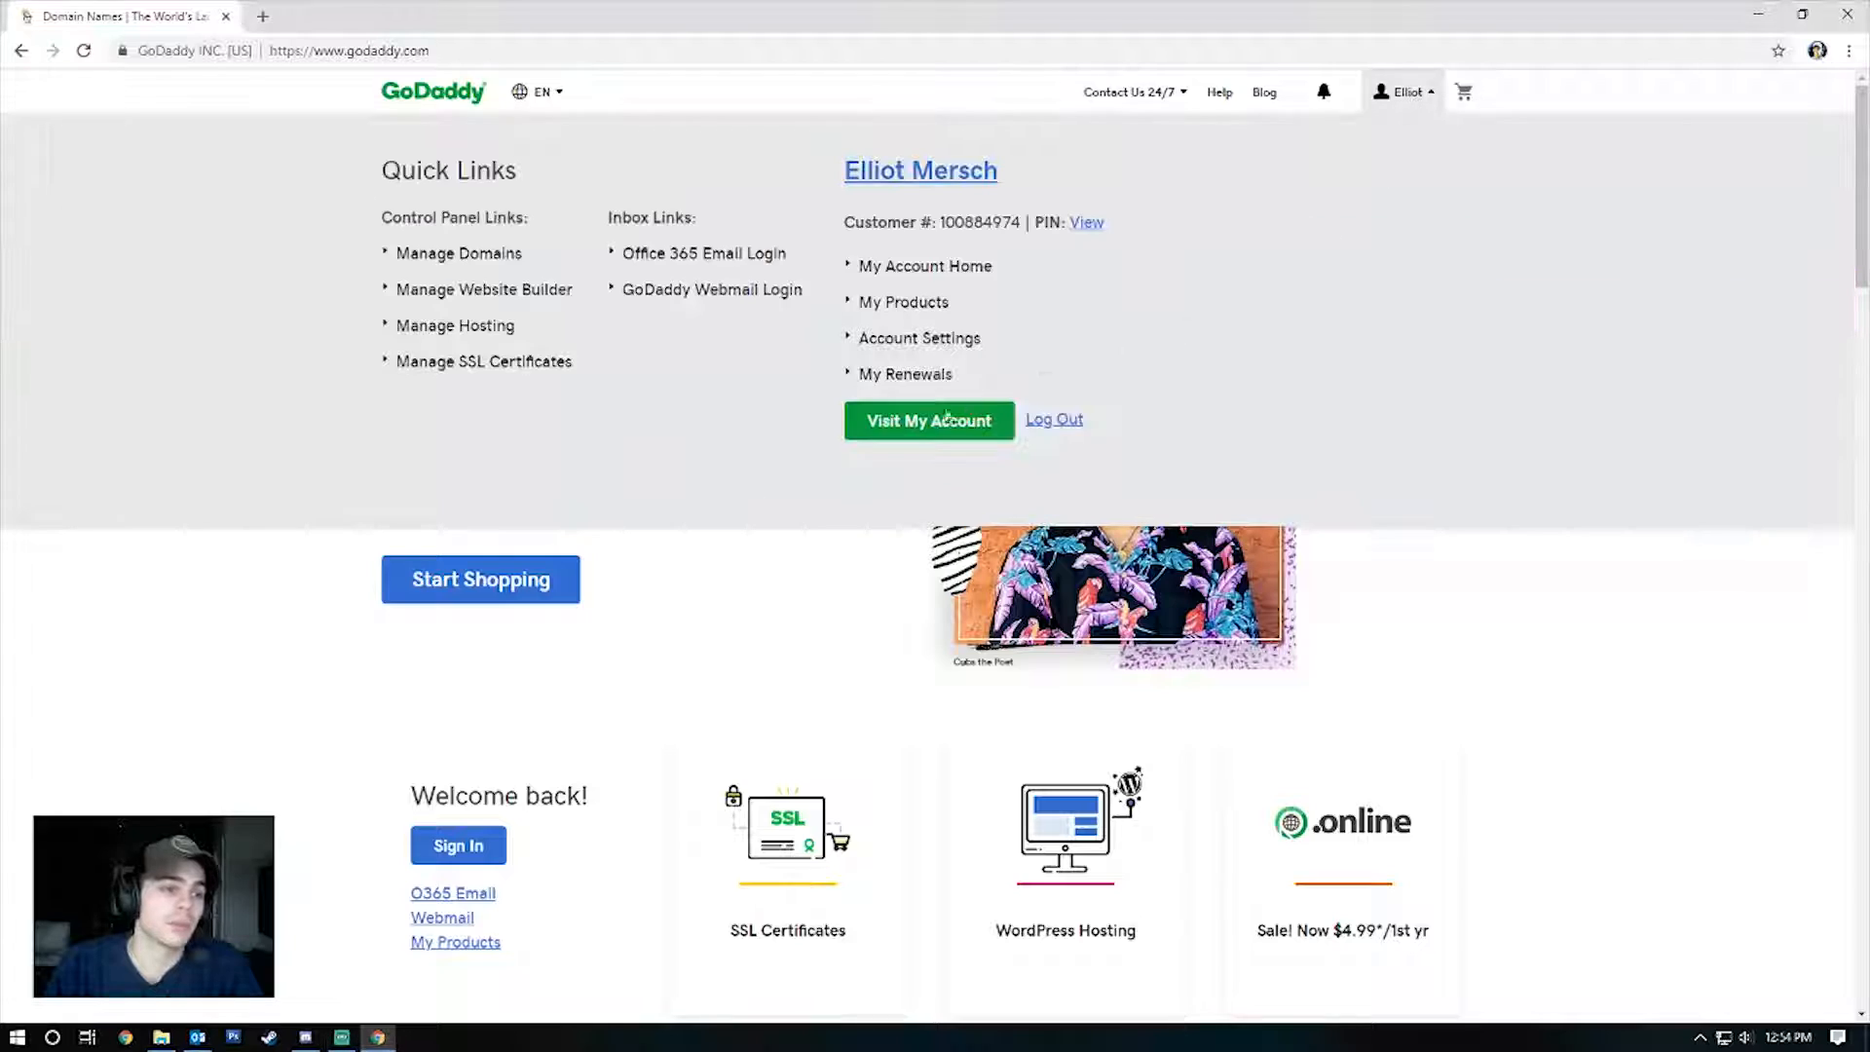
From My Products, point out the domain and Deluxe Linux Hosting with cPanel plan, then manage the hosting.
click(931, 423)
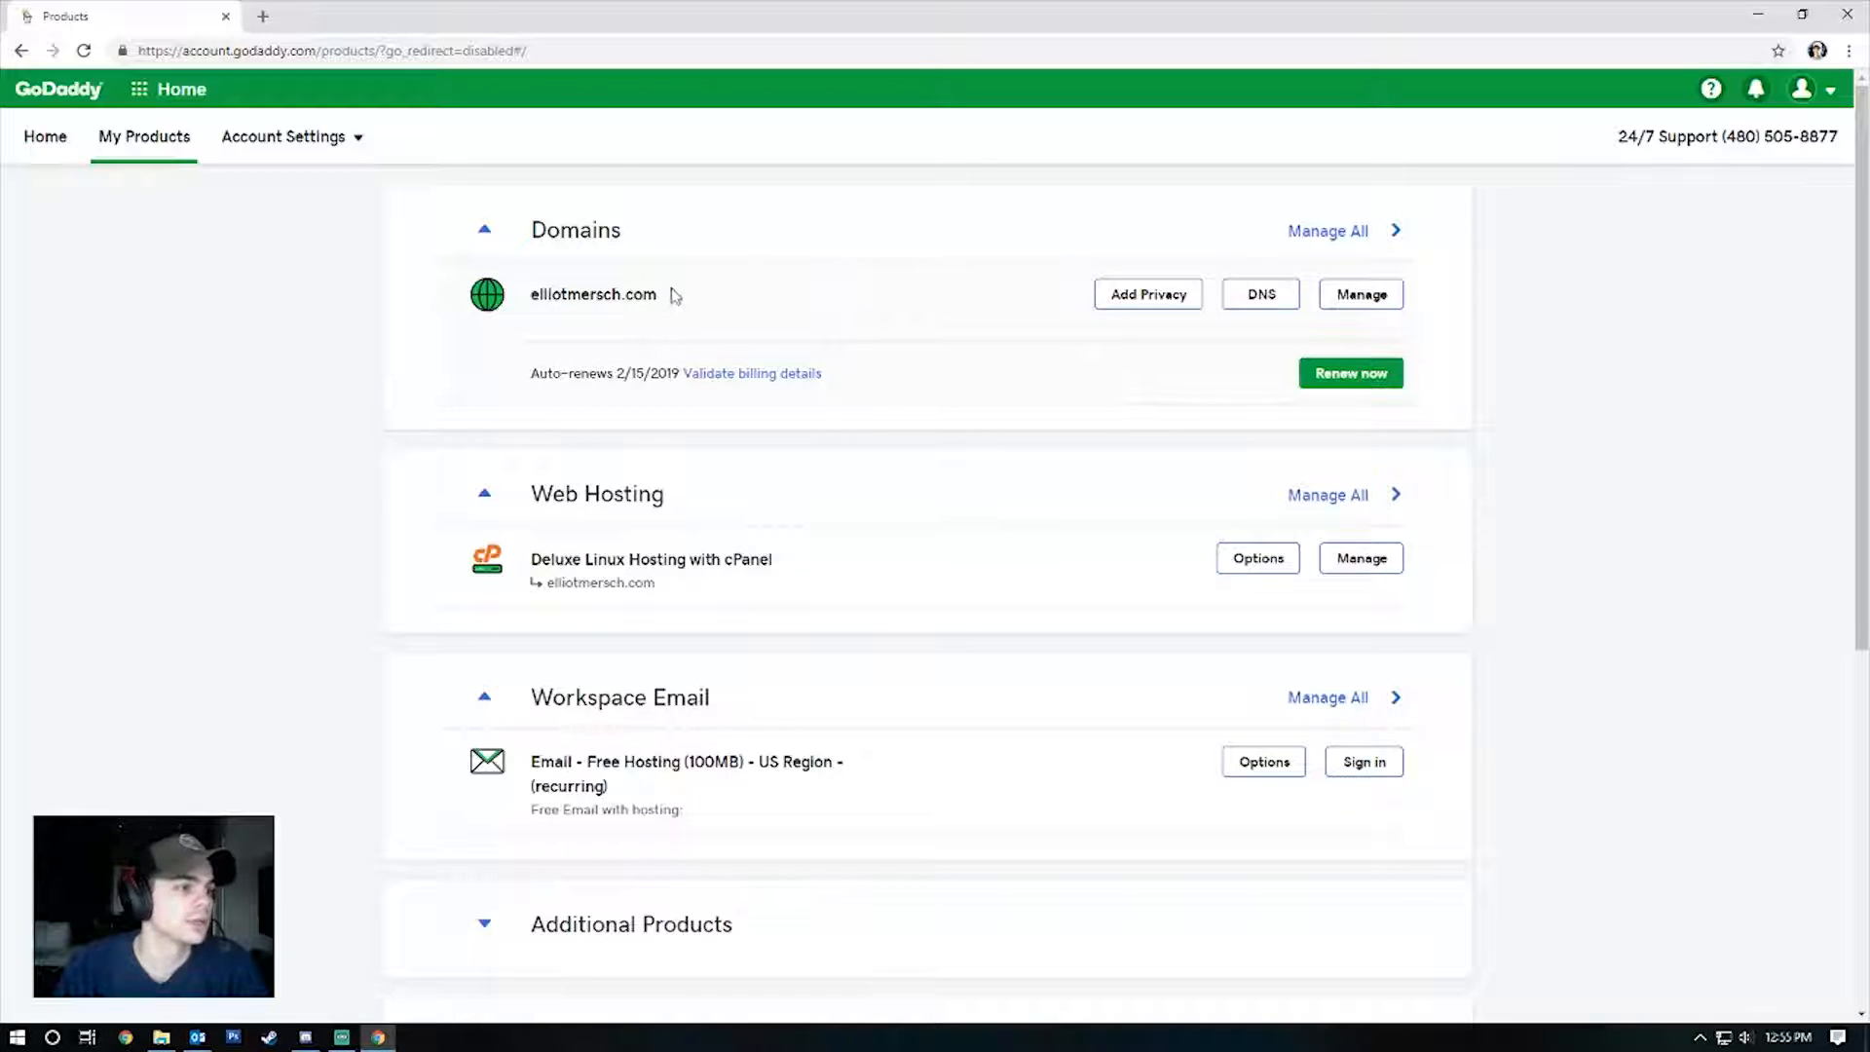
drag(675, 295, 514, 301)
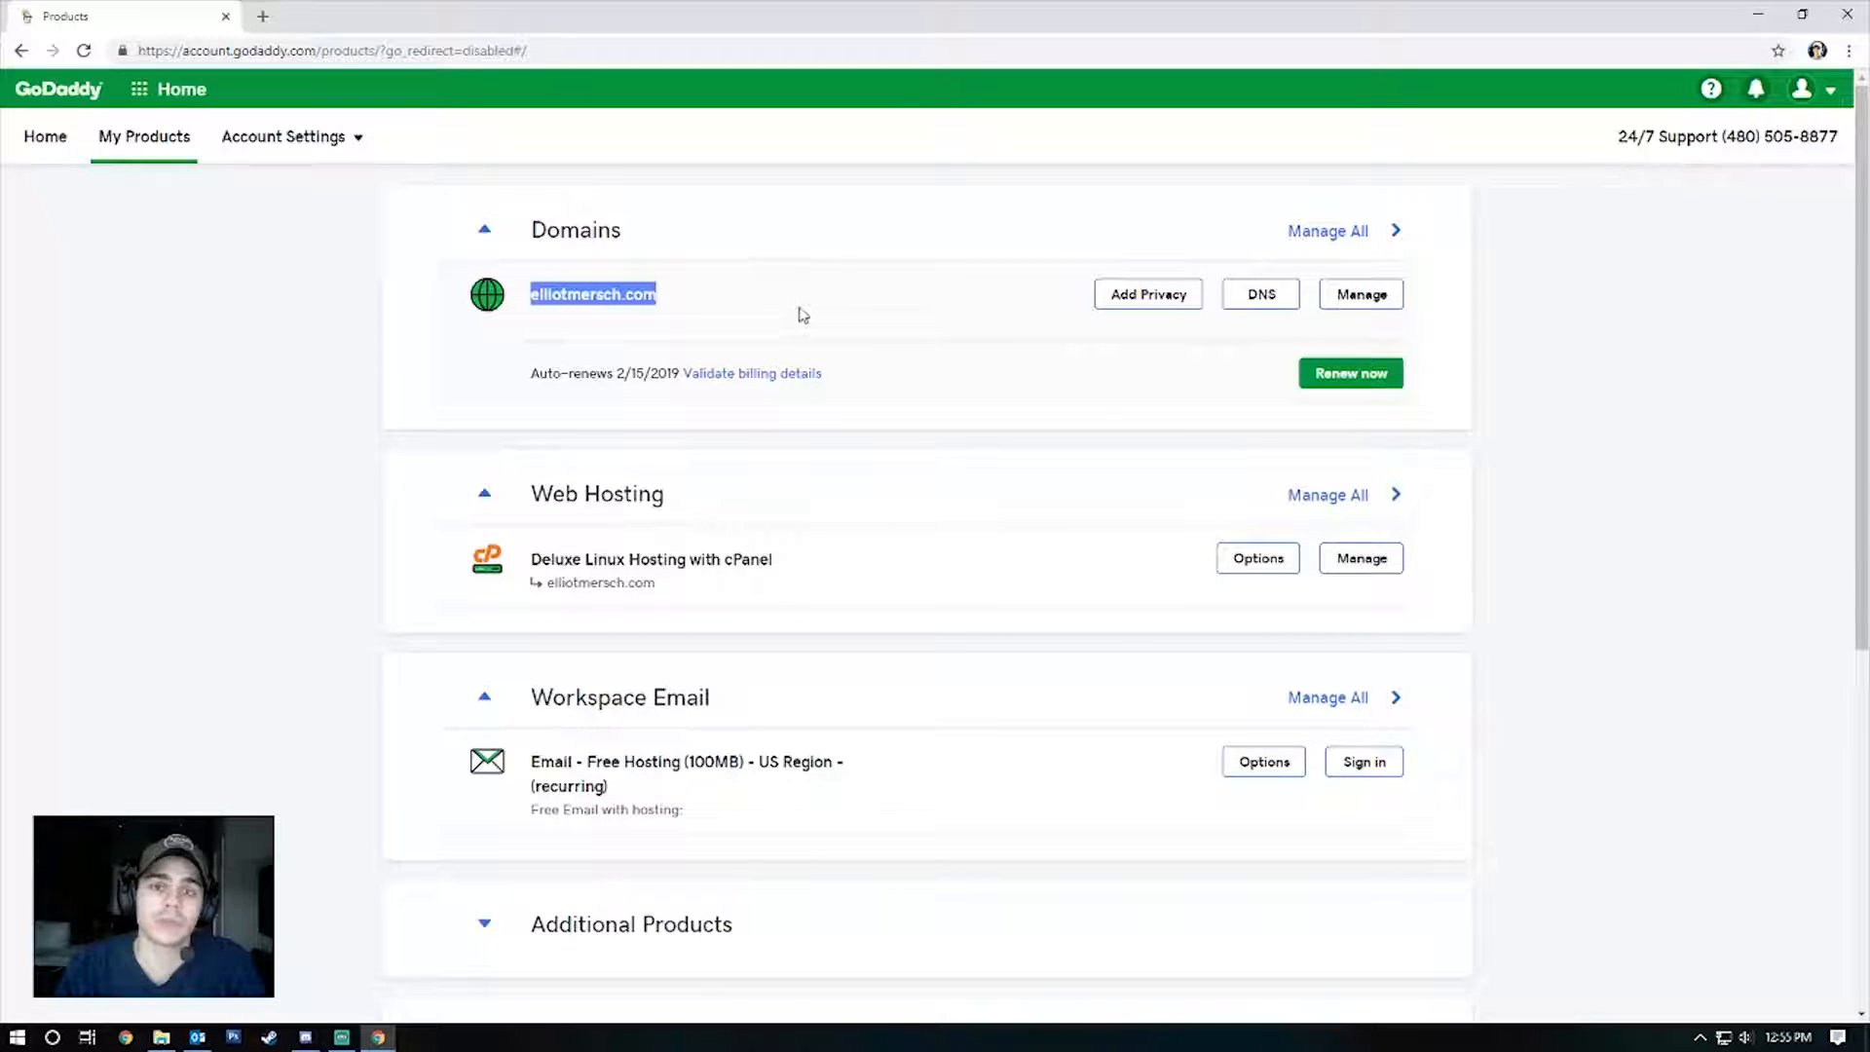
drag(779, 565, 532, 561)
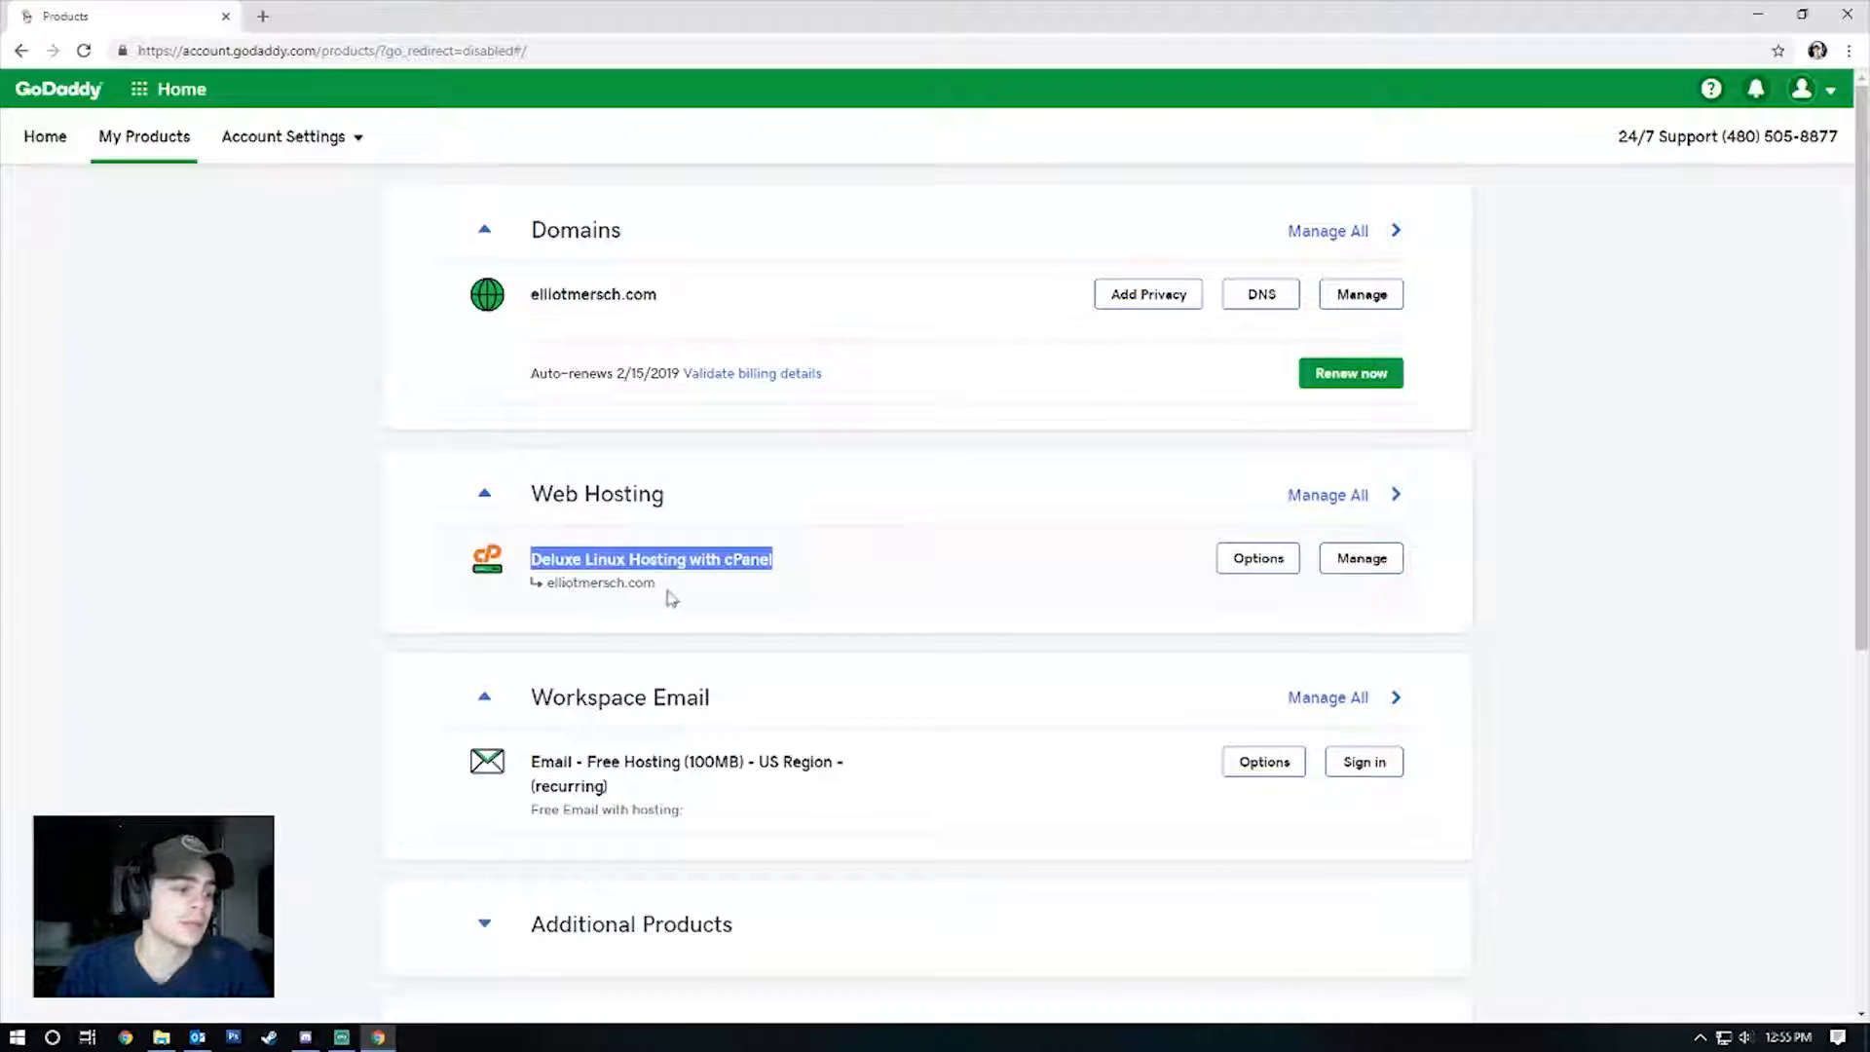
drag(657, 584, 548, 583)
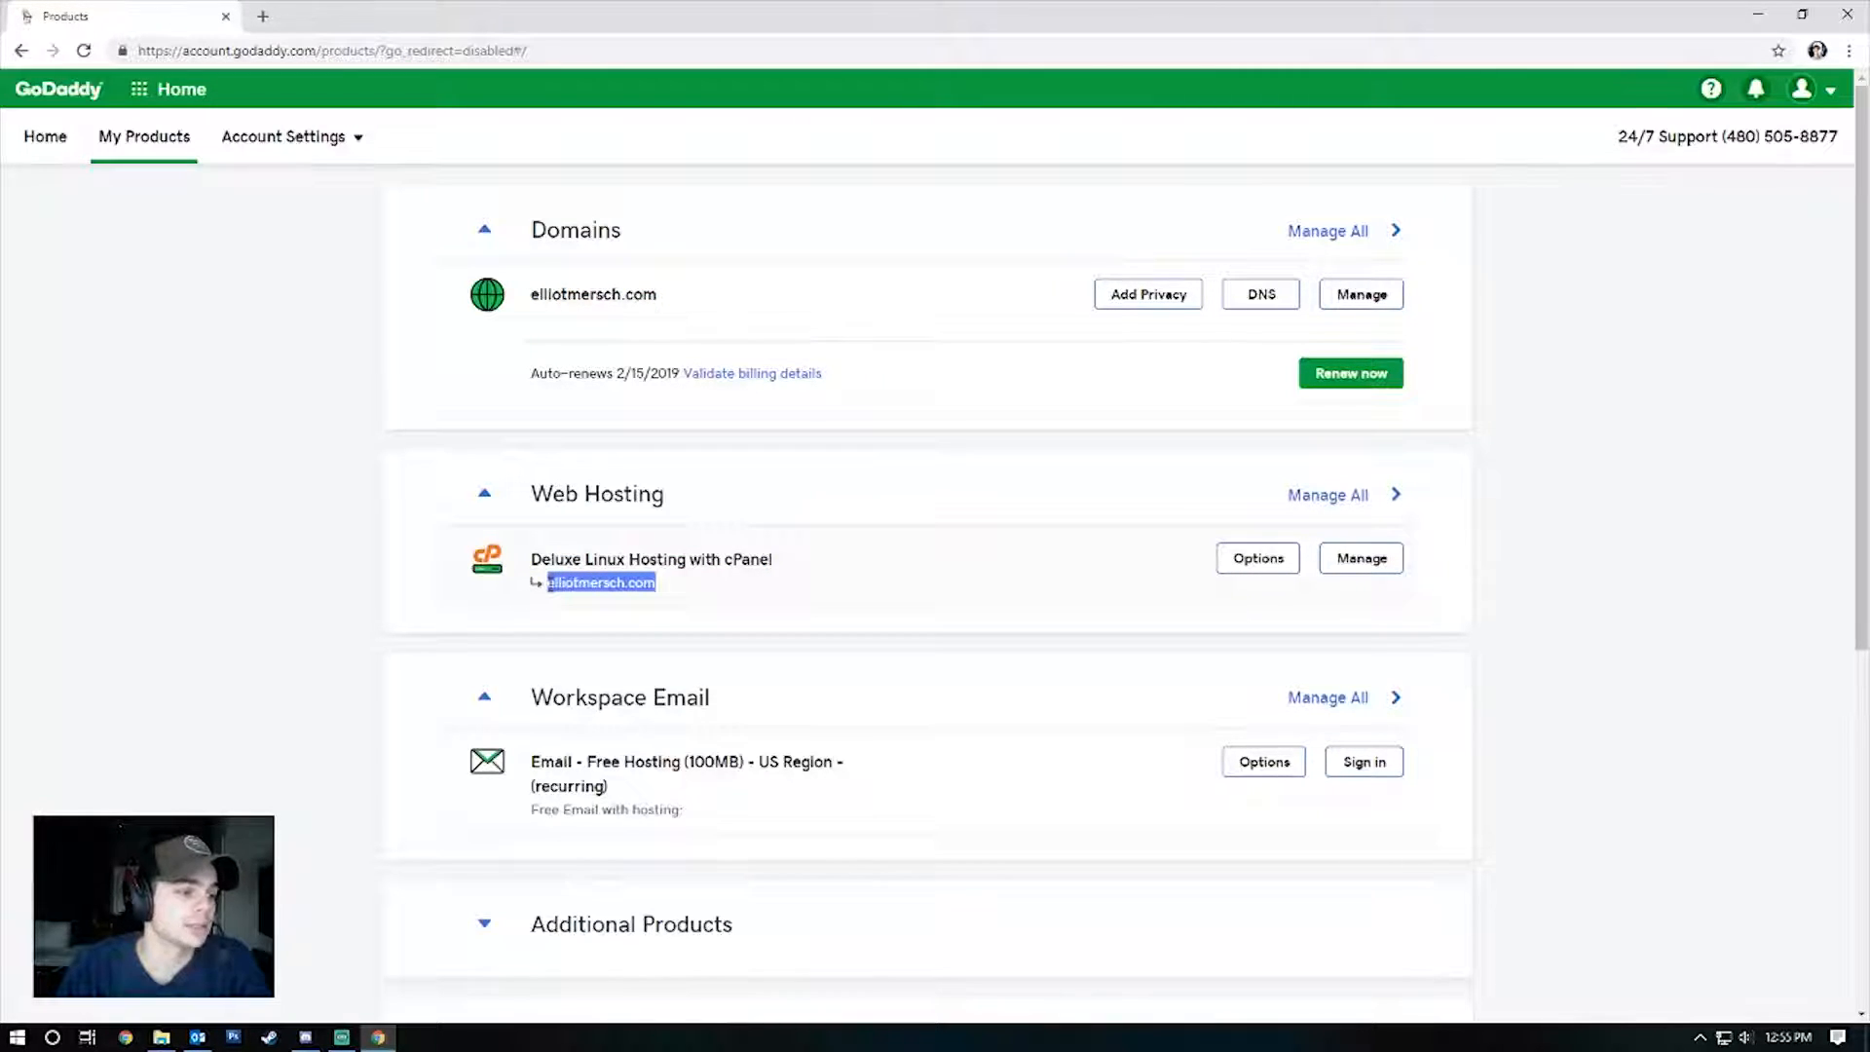
click(769, 604)
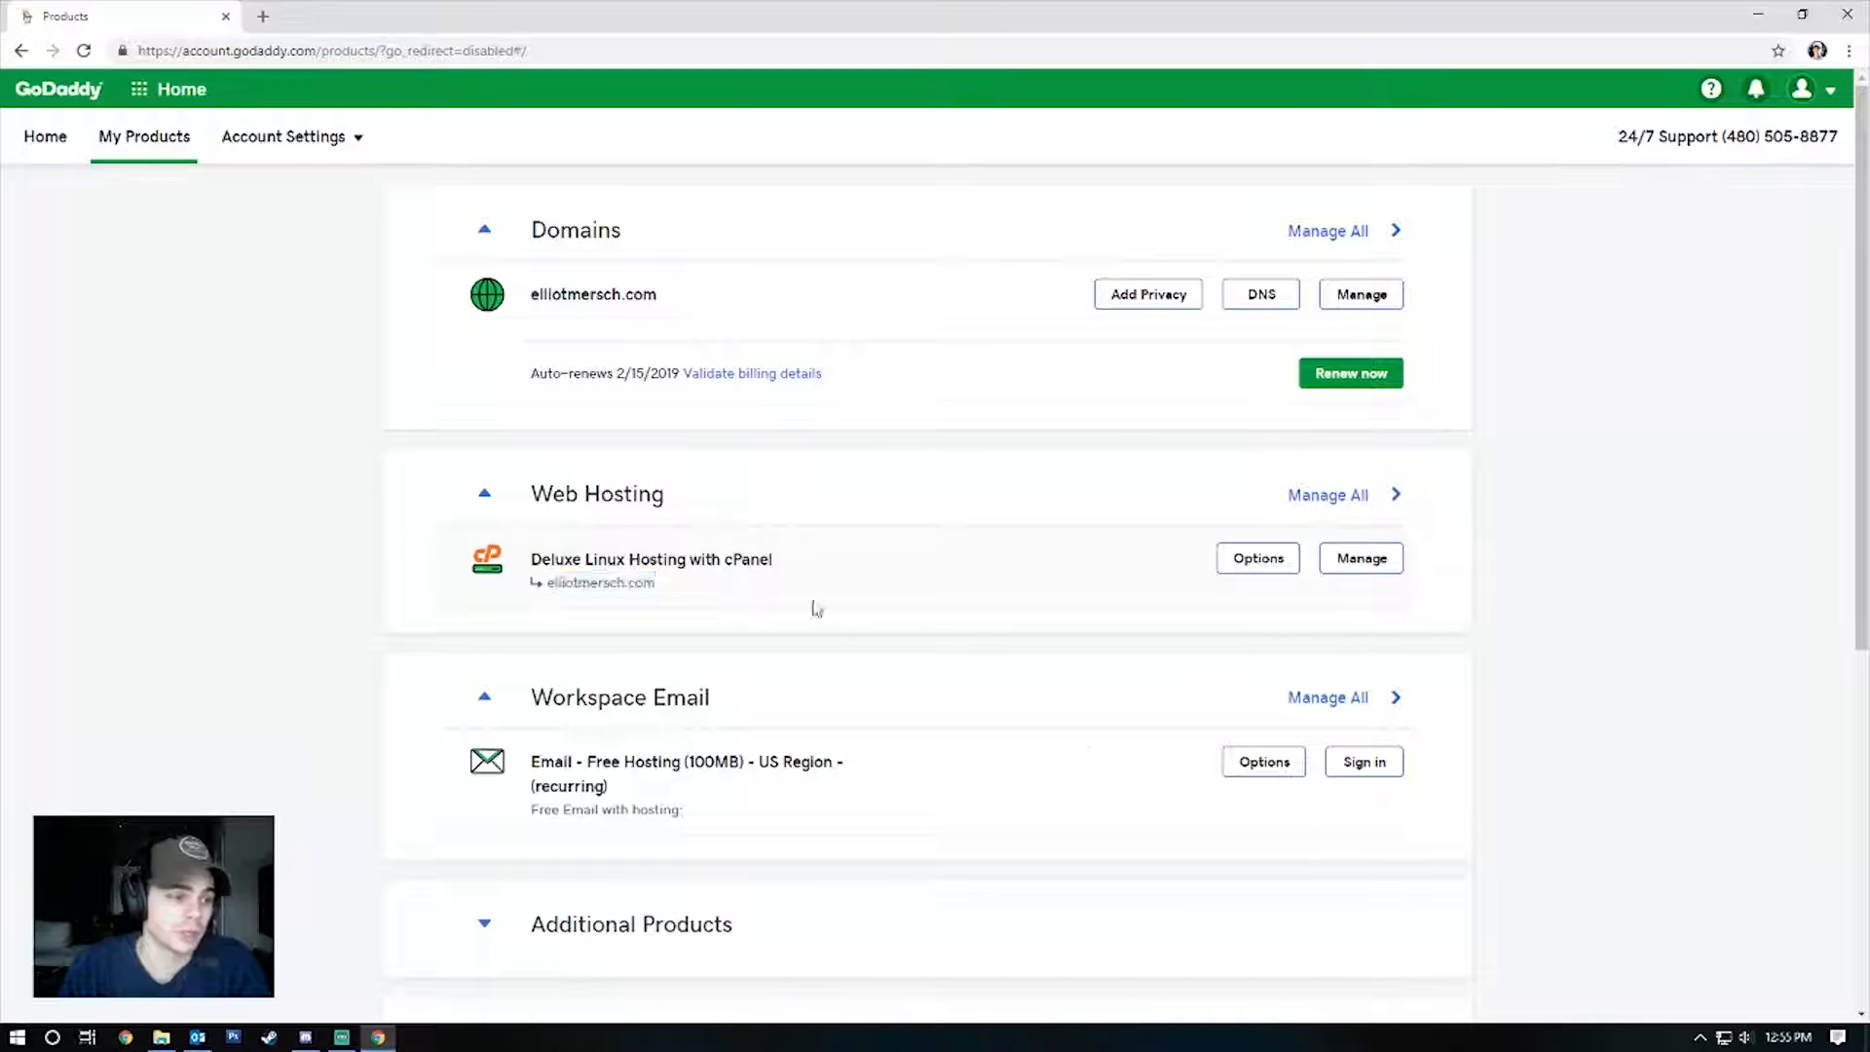
click(1368, 562)
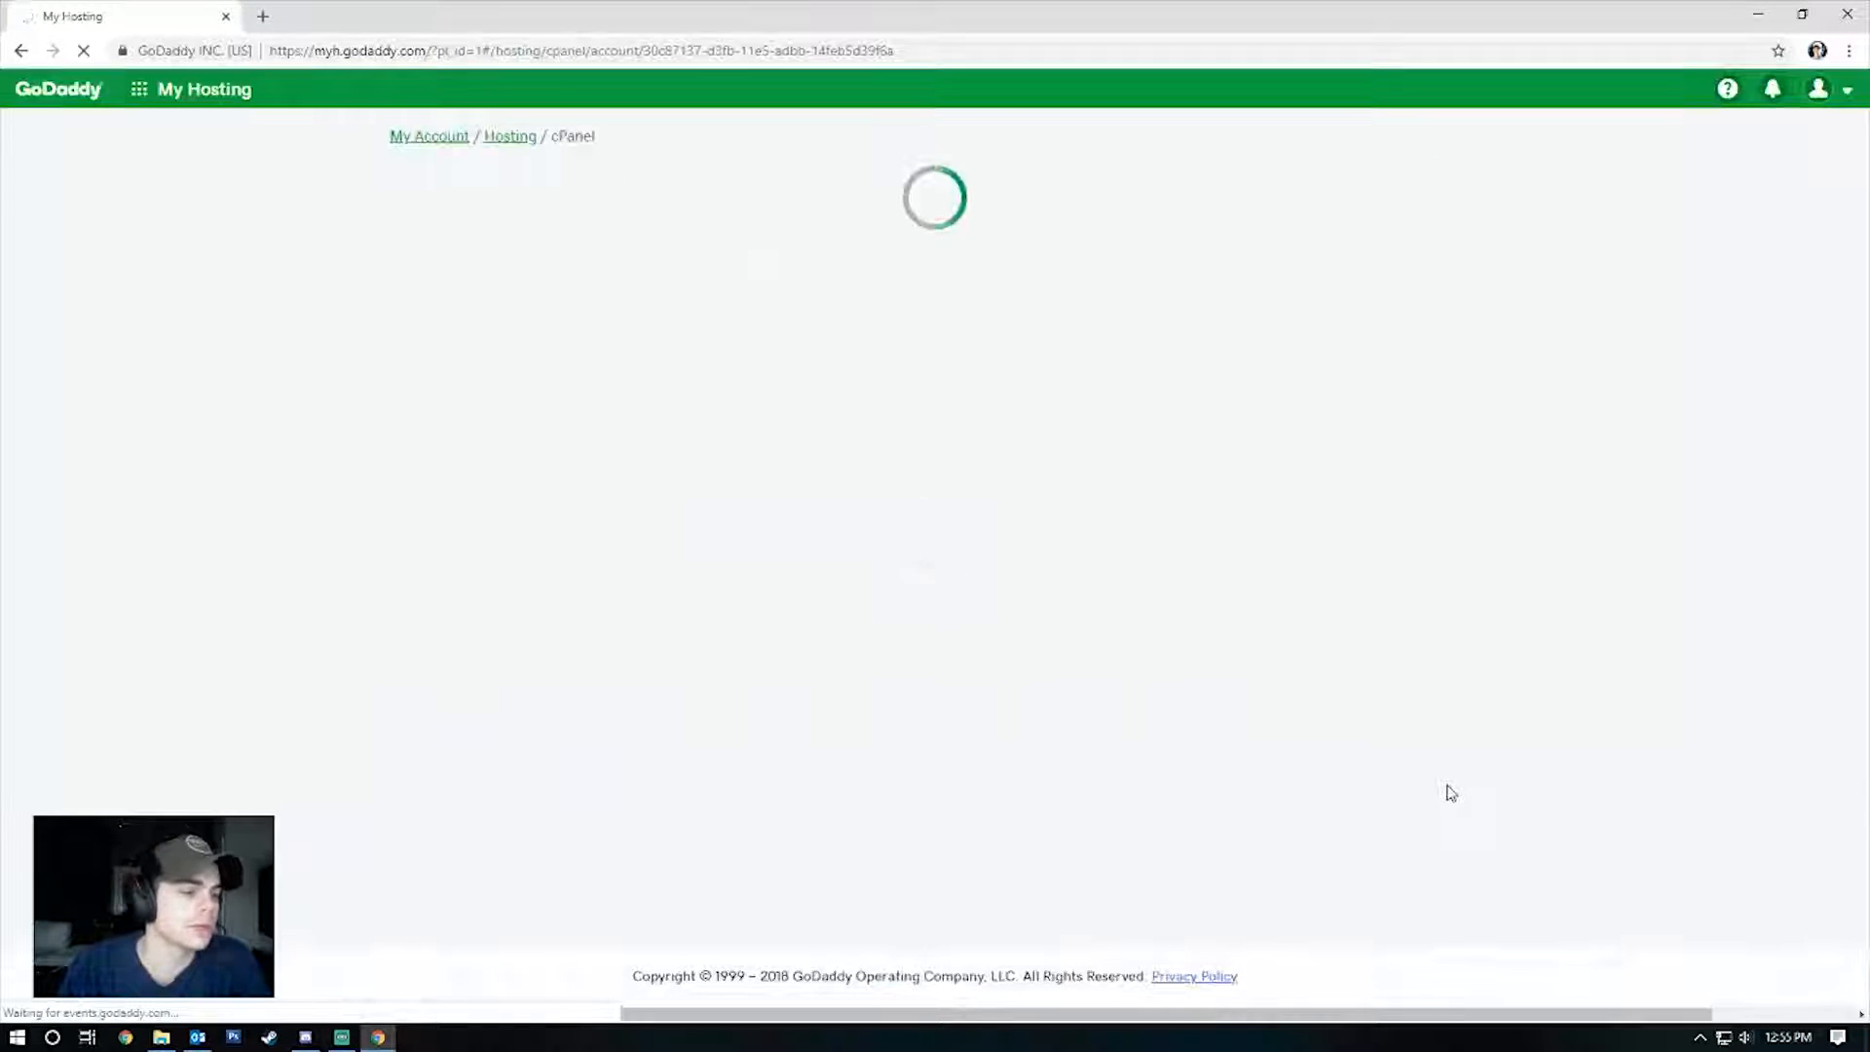
Launch cPanel Admin and pick WordPress under Web Applications.
click(1323, 291)
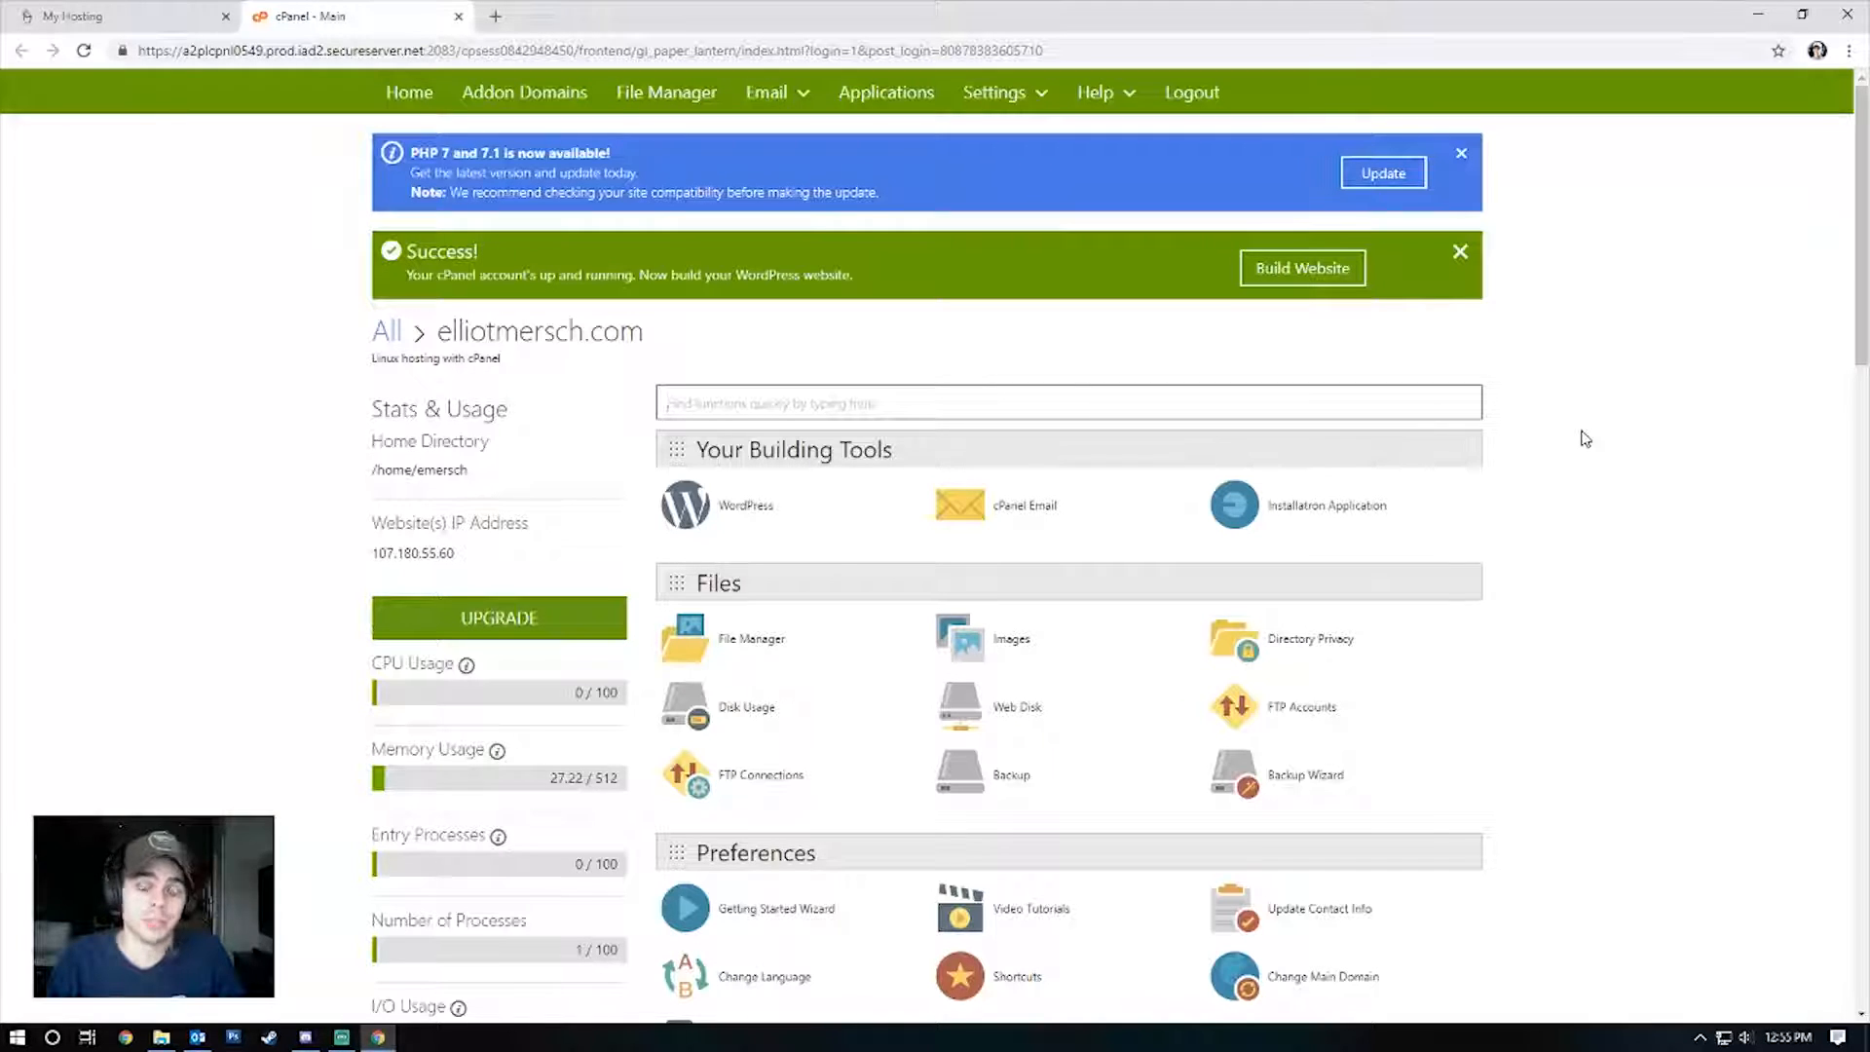
scroll(1159, 672, down, 20)
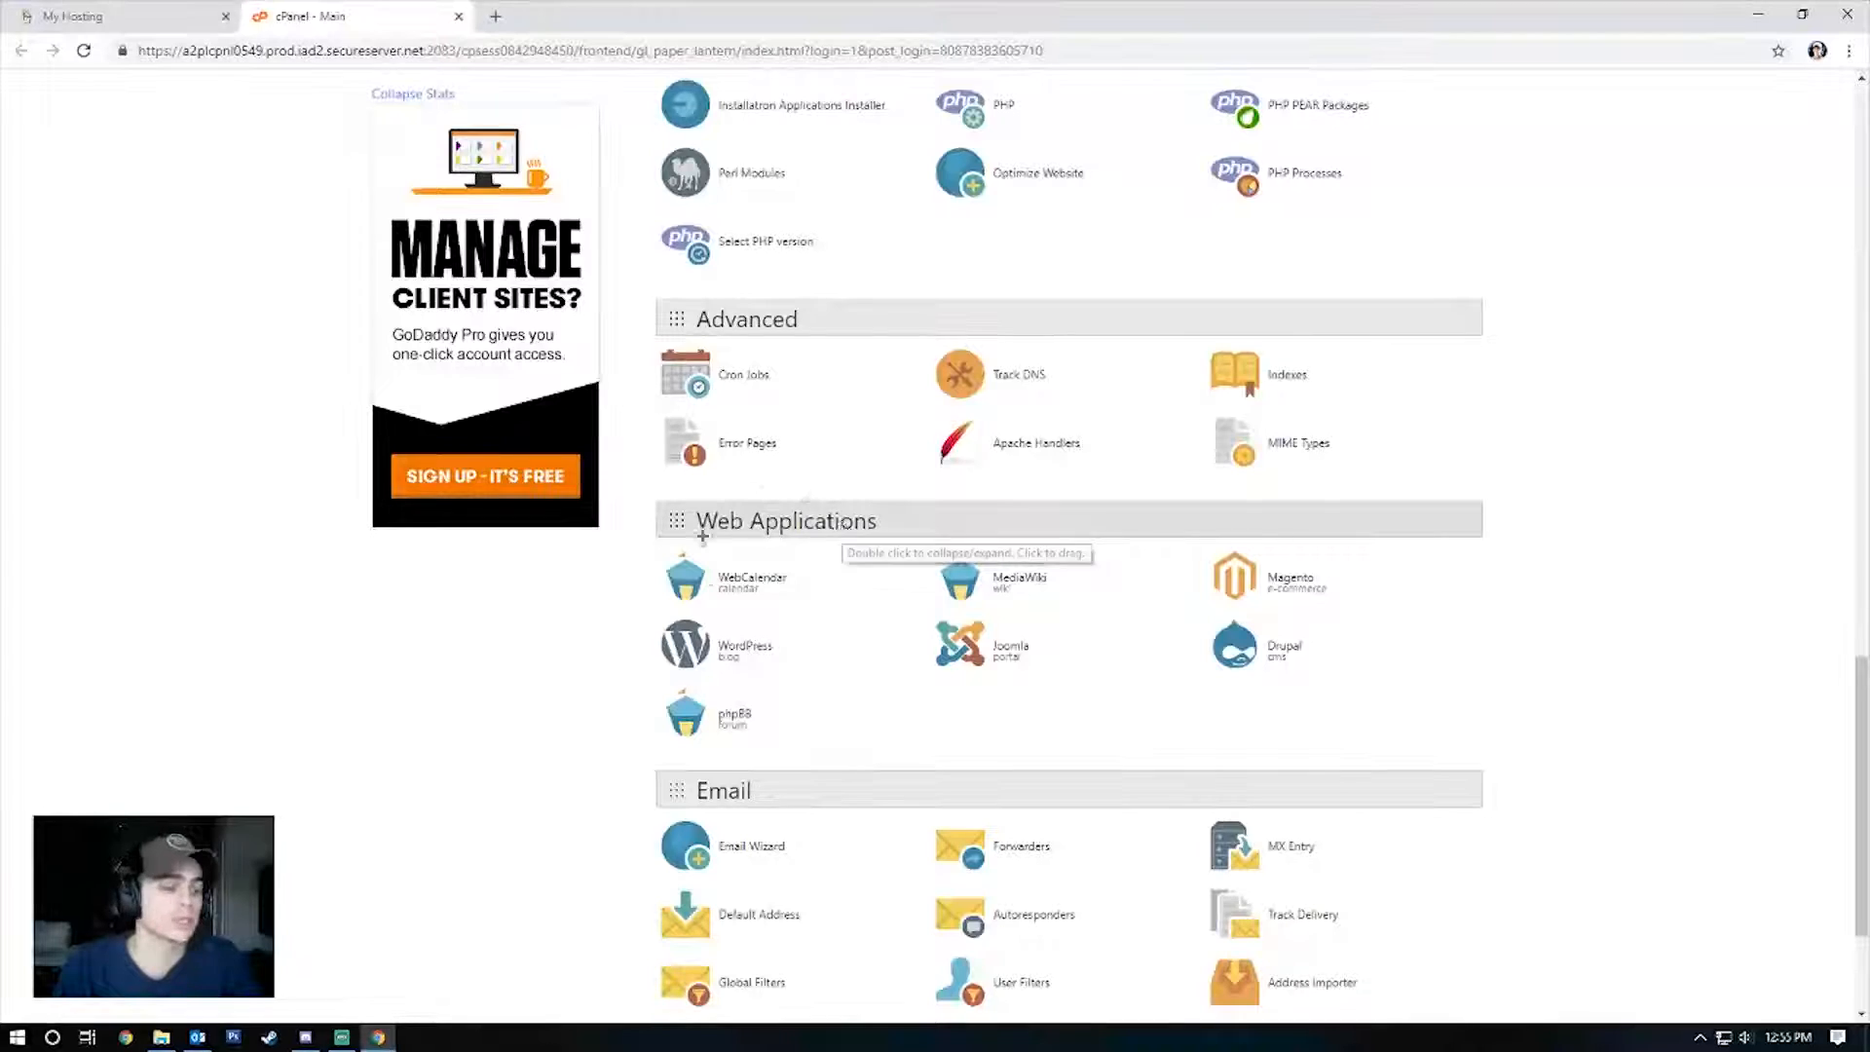
click(795, 687)
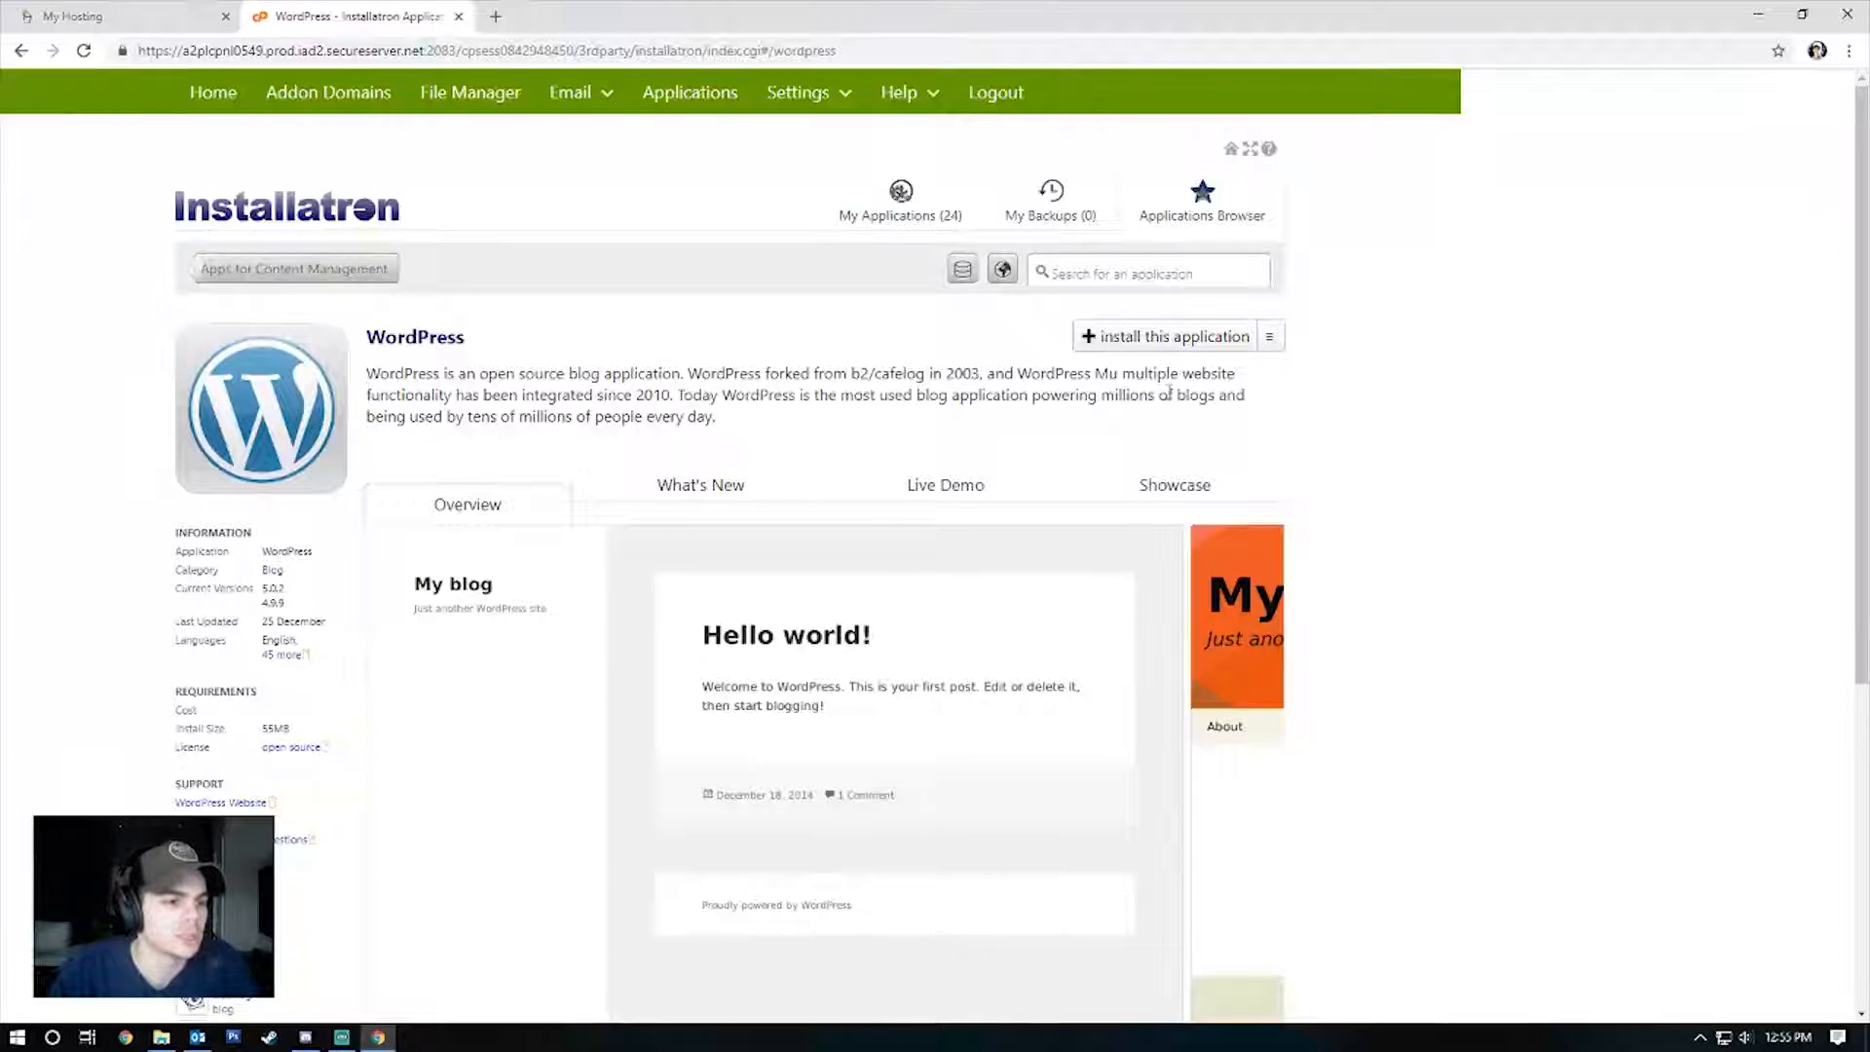
Start a new WordPress install and scroll past Location, version 5.0.2 and Automatic Update settings.
click(1128, 353)
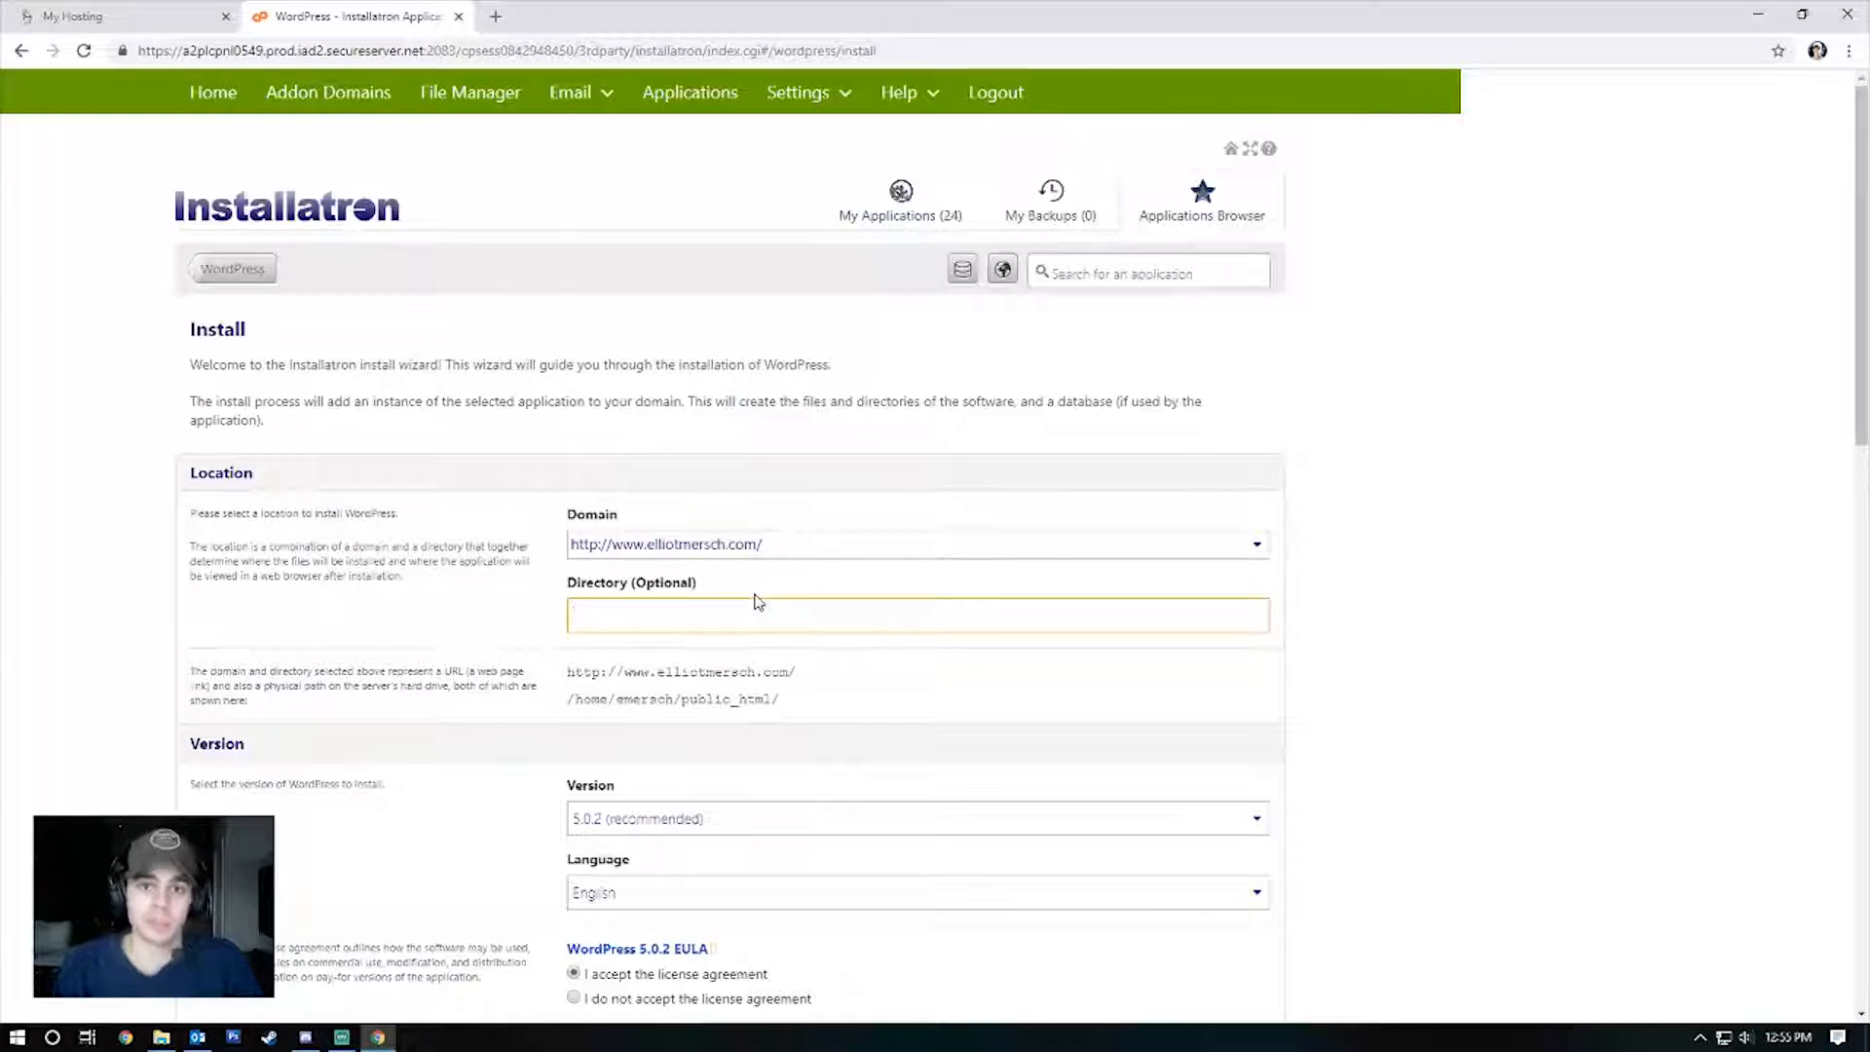
scroll(879, 273, down, 4)
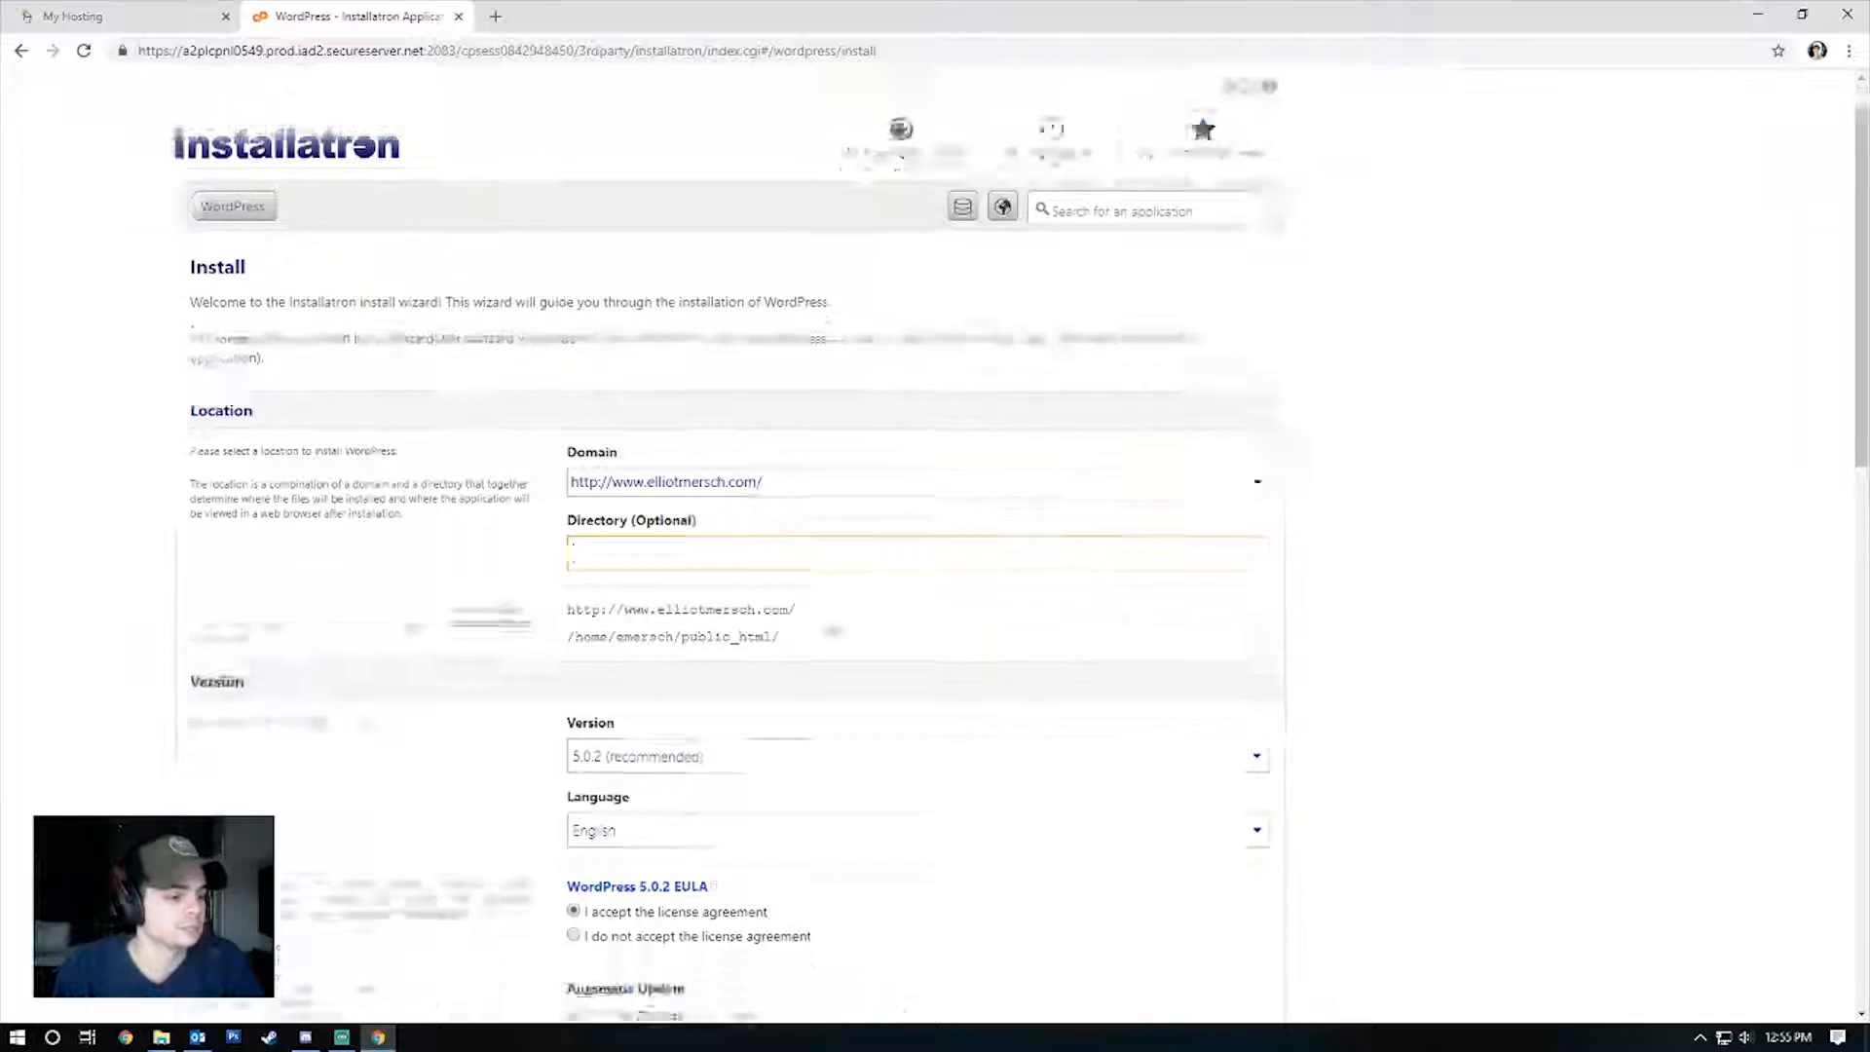
scroll(860, 545, down, 3)
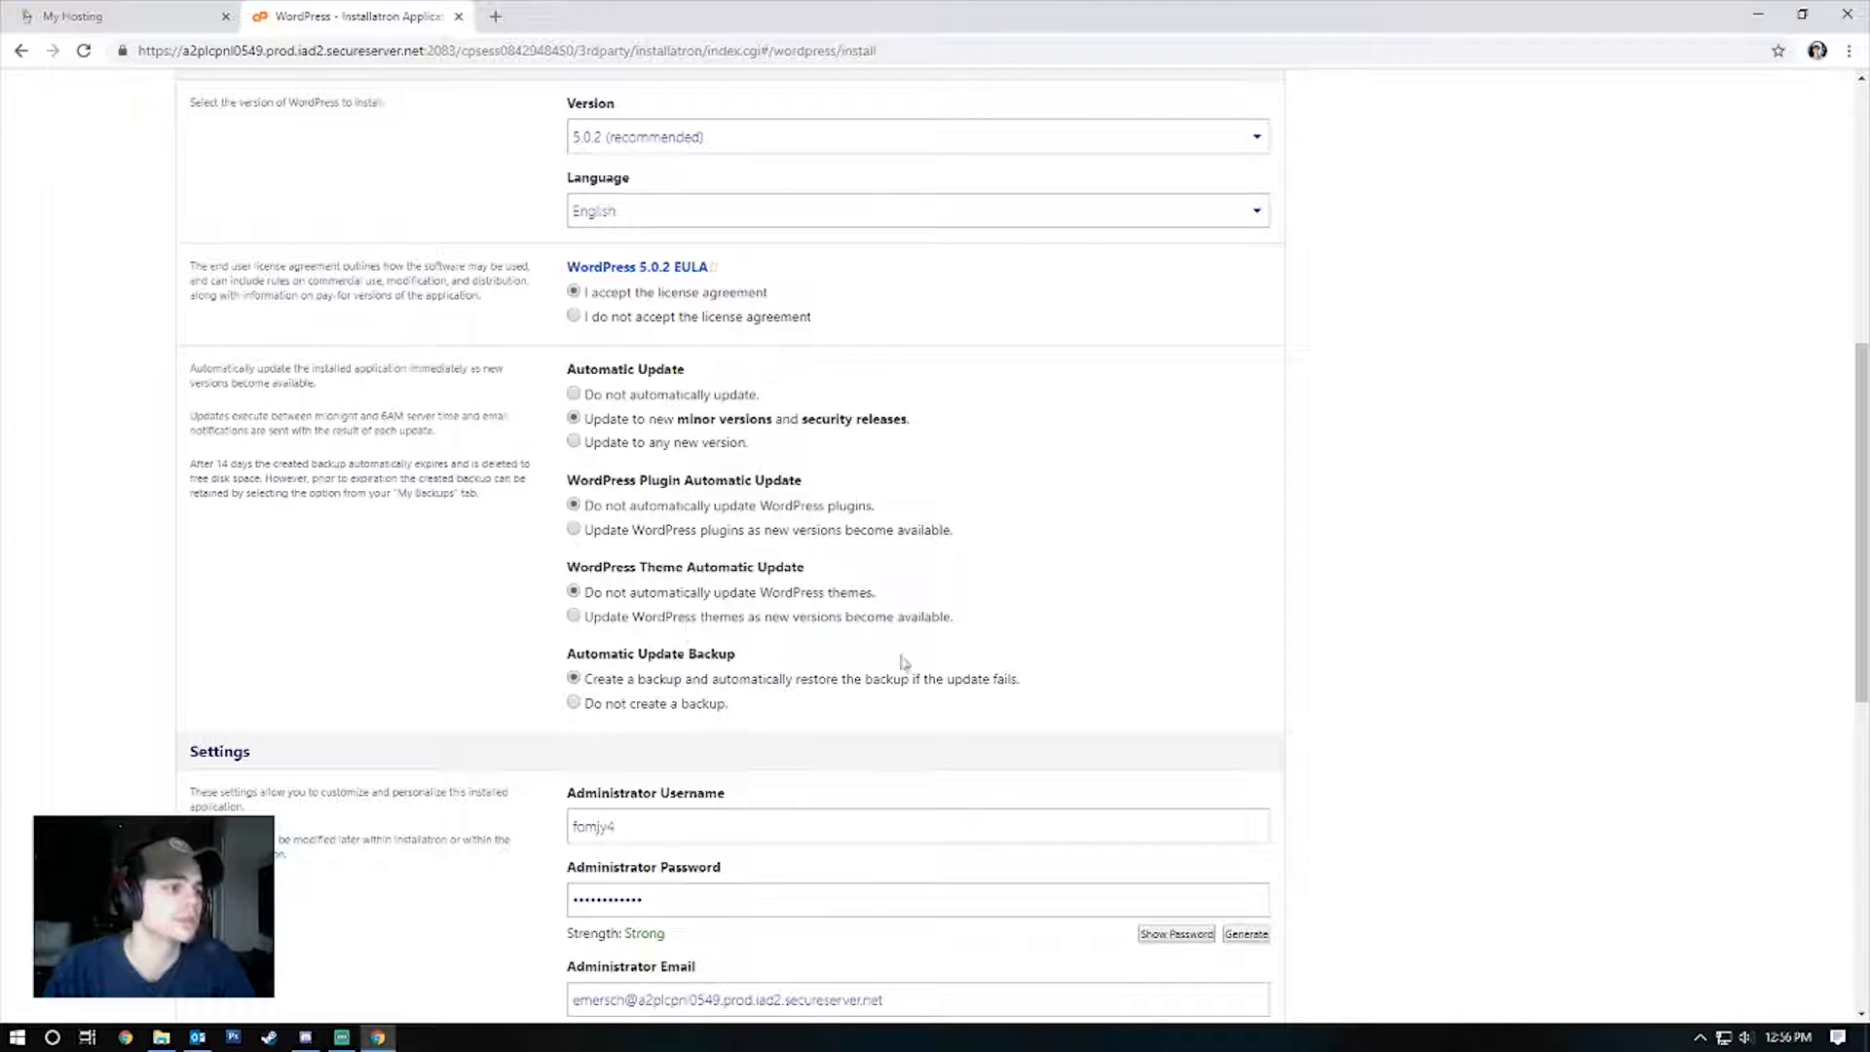
scroll(855, 451, down, 5)
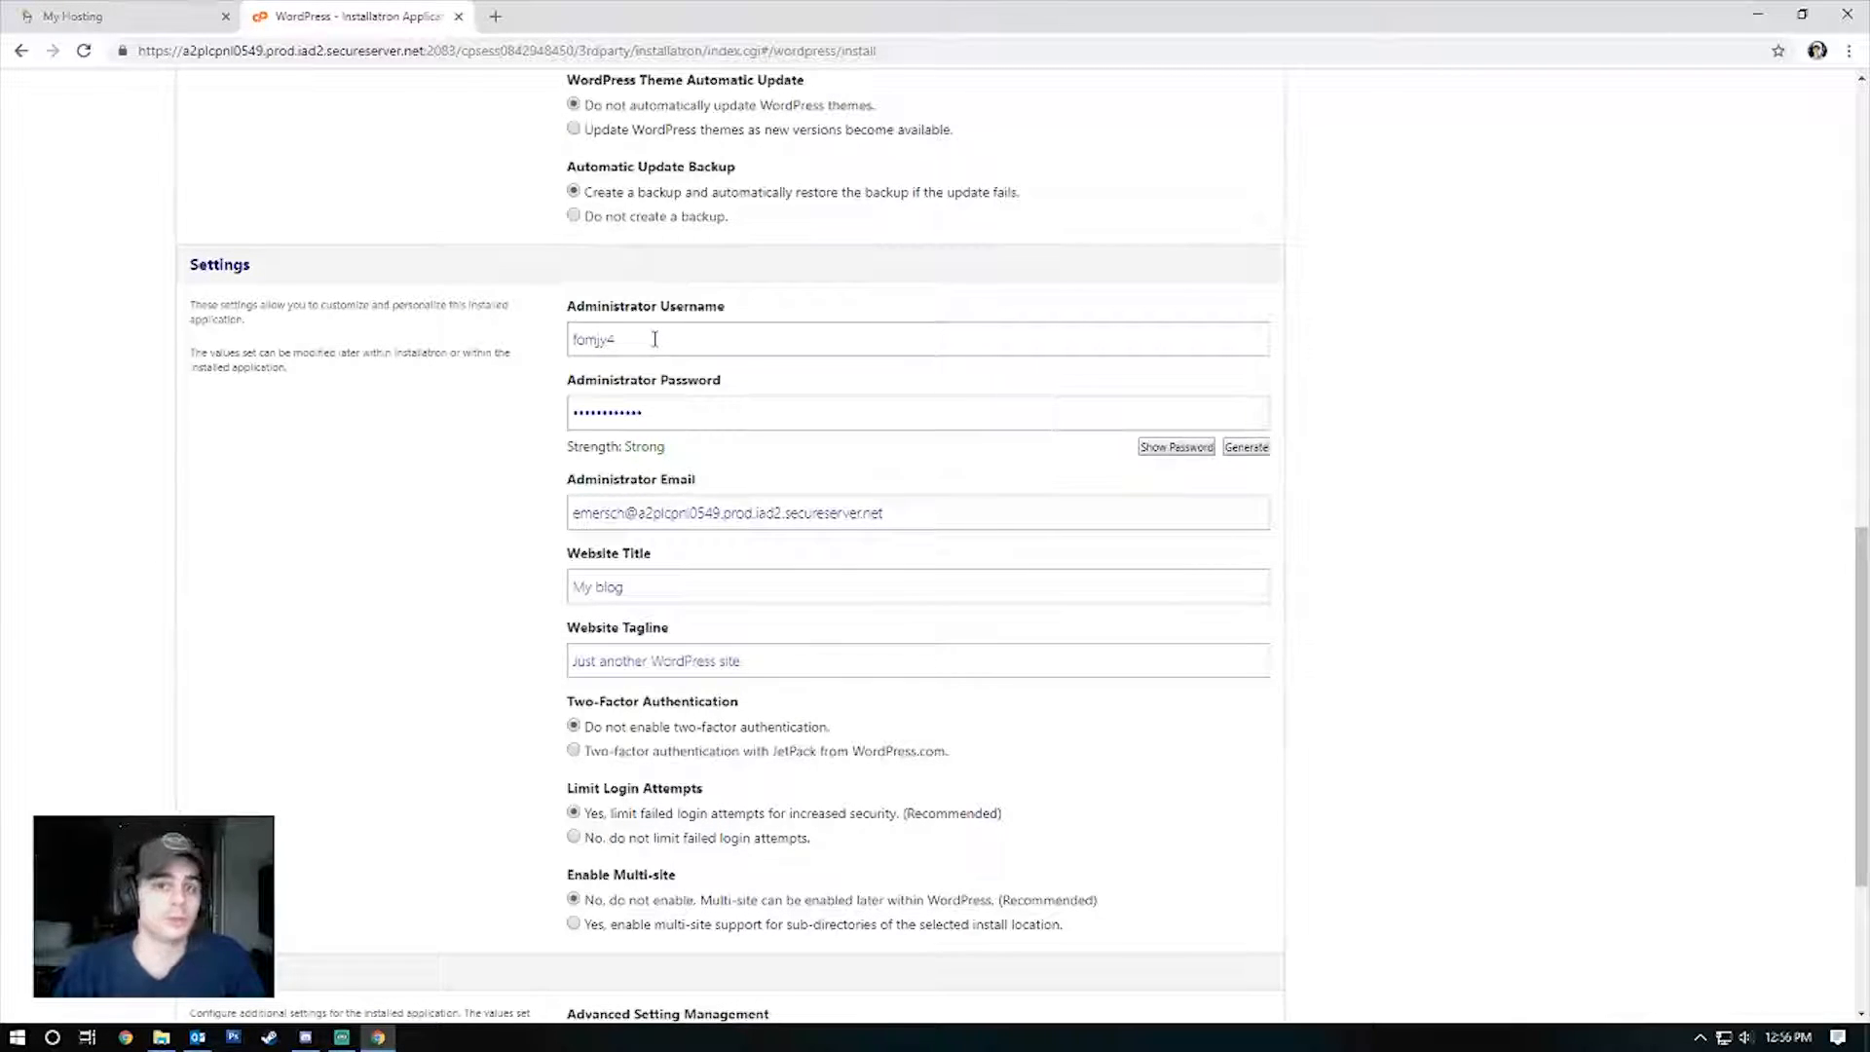
Set the administrator username to WPHouse and enter the administrator password.
click(1152, 351)
key(ctrl+a)
text(WPHouse)
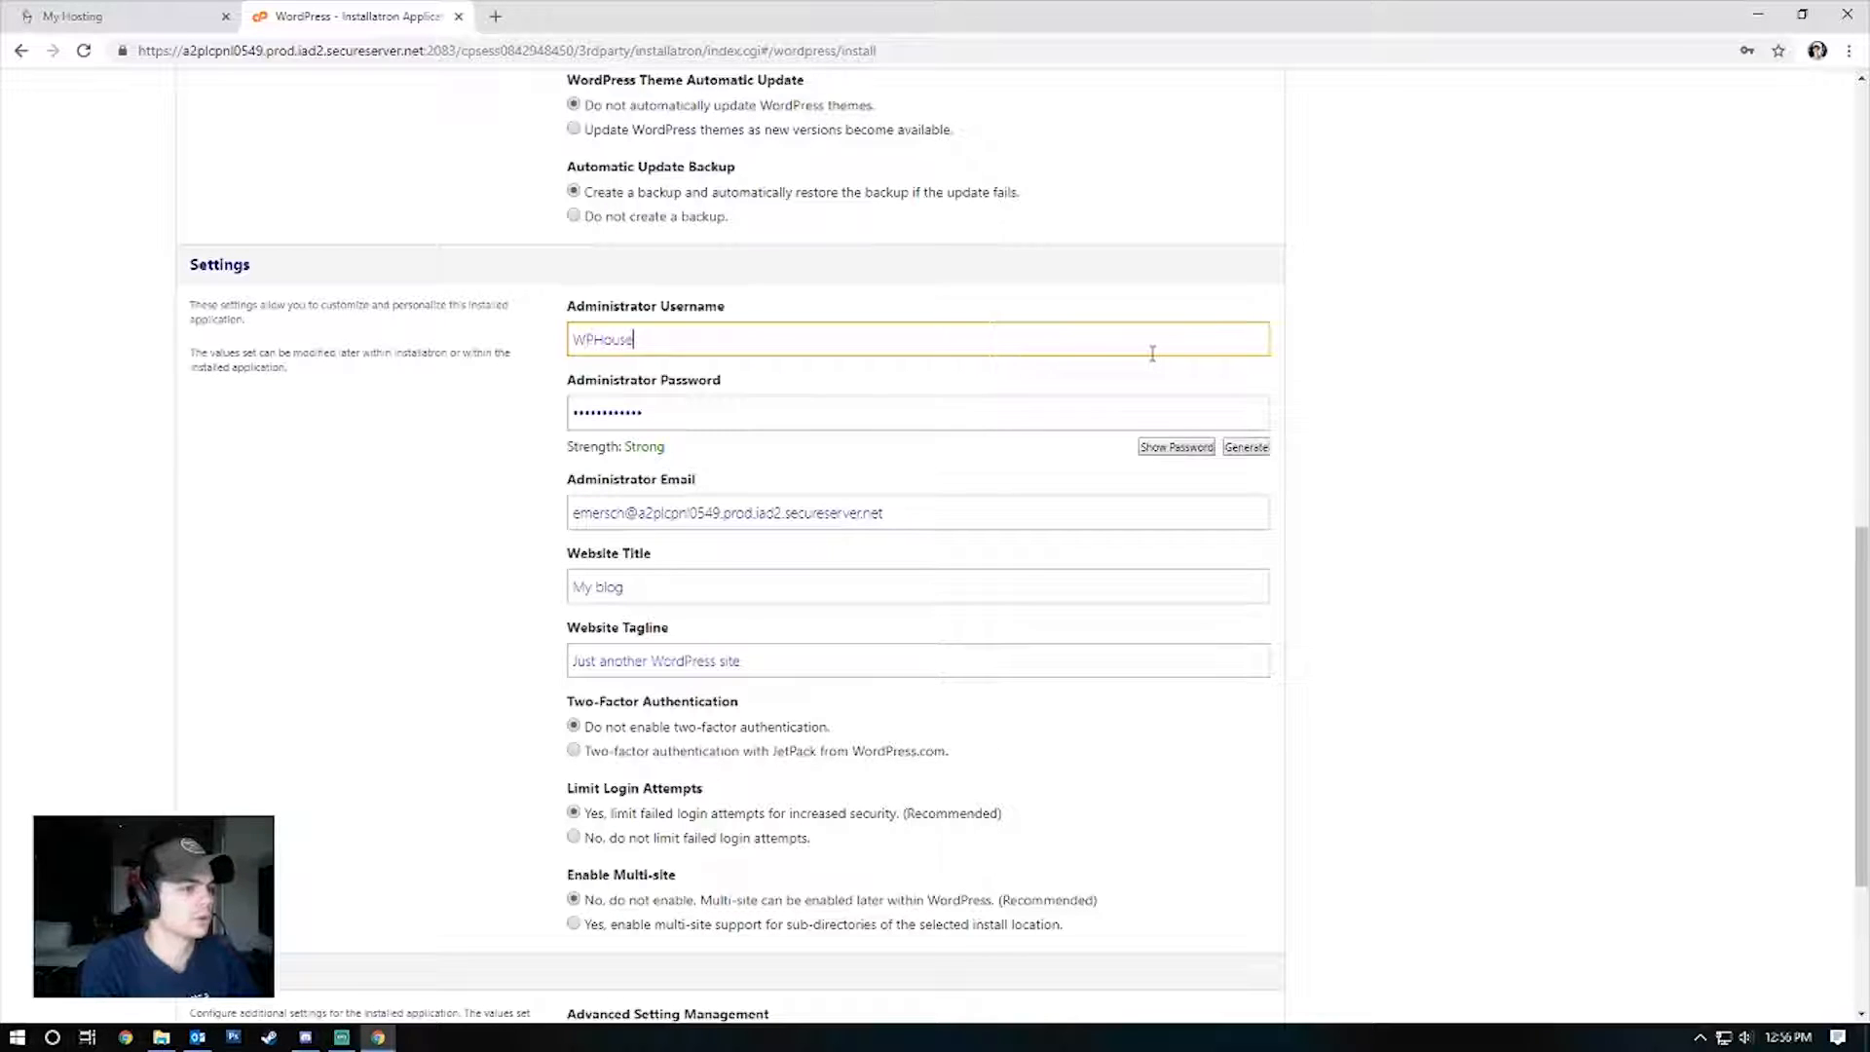
key(Tab)
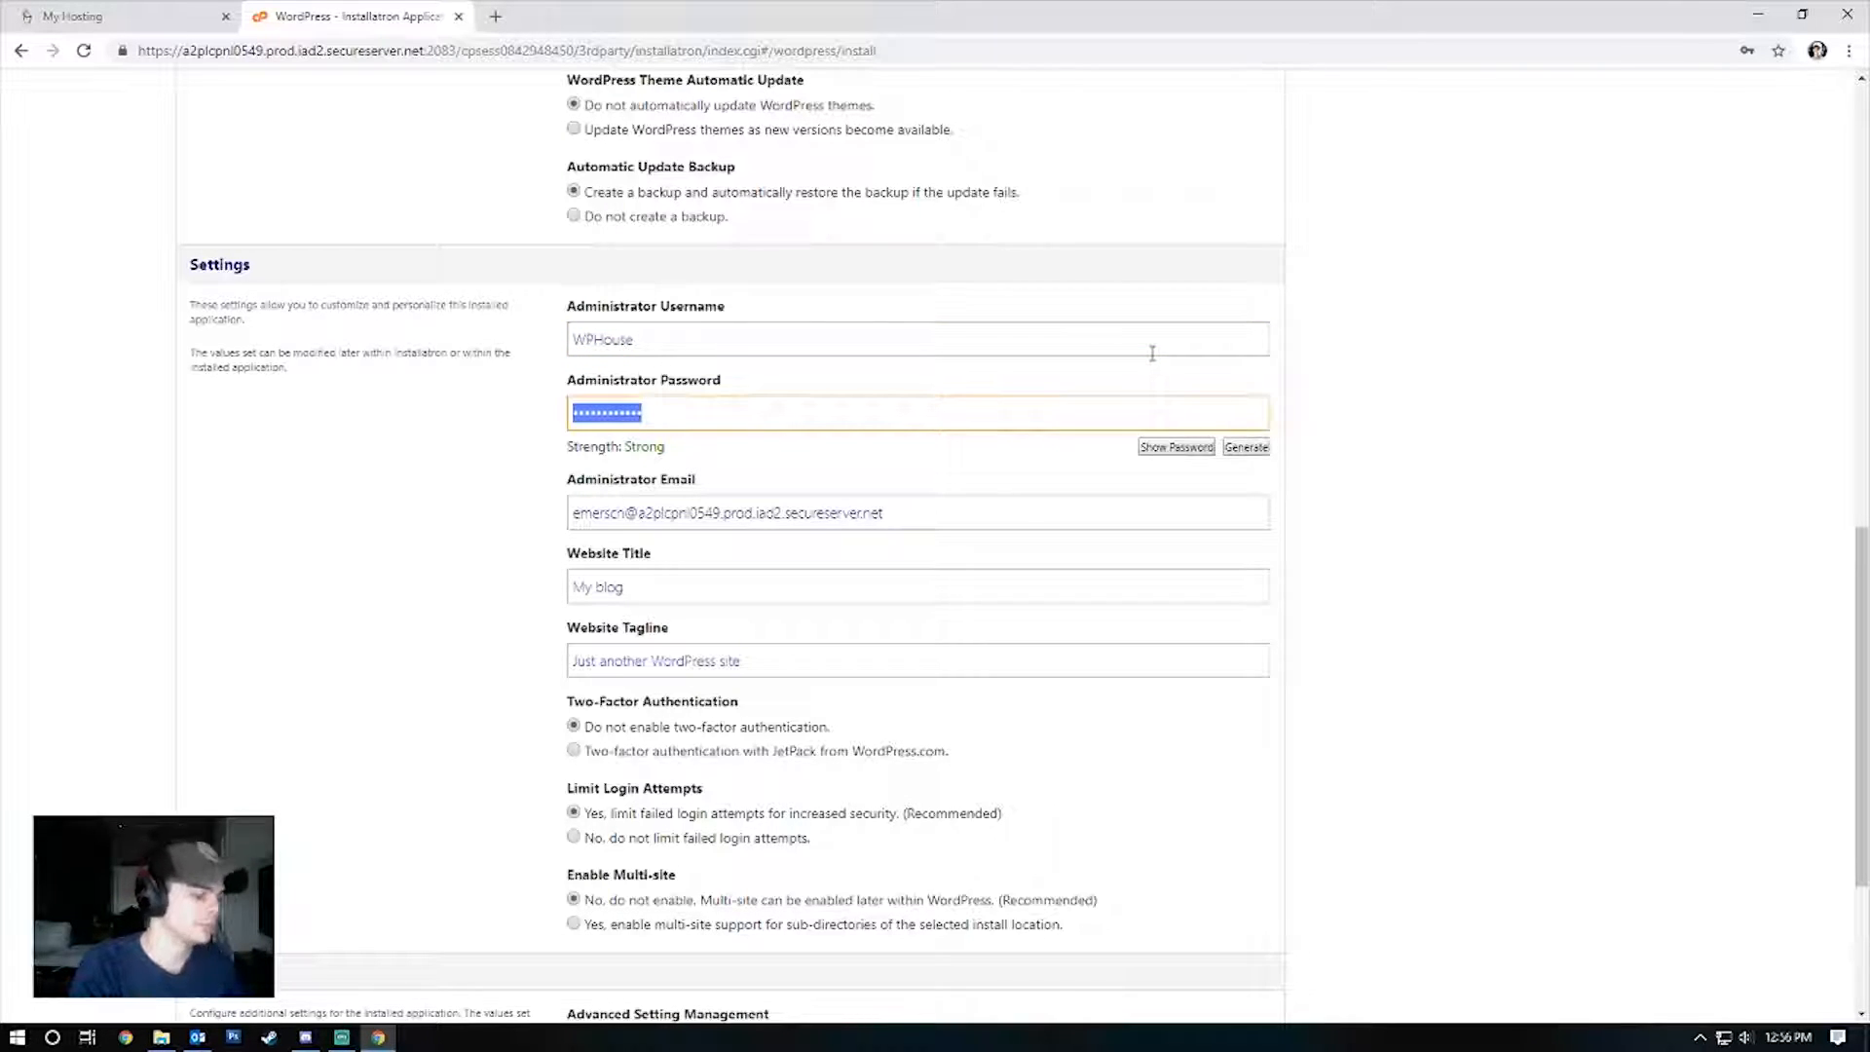
text(••••)
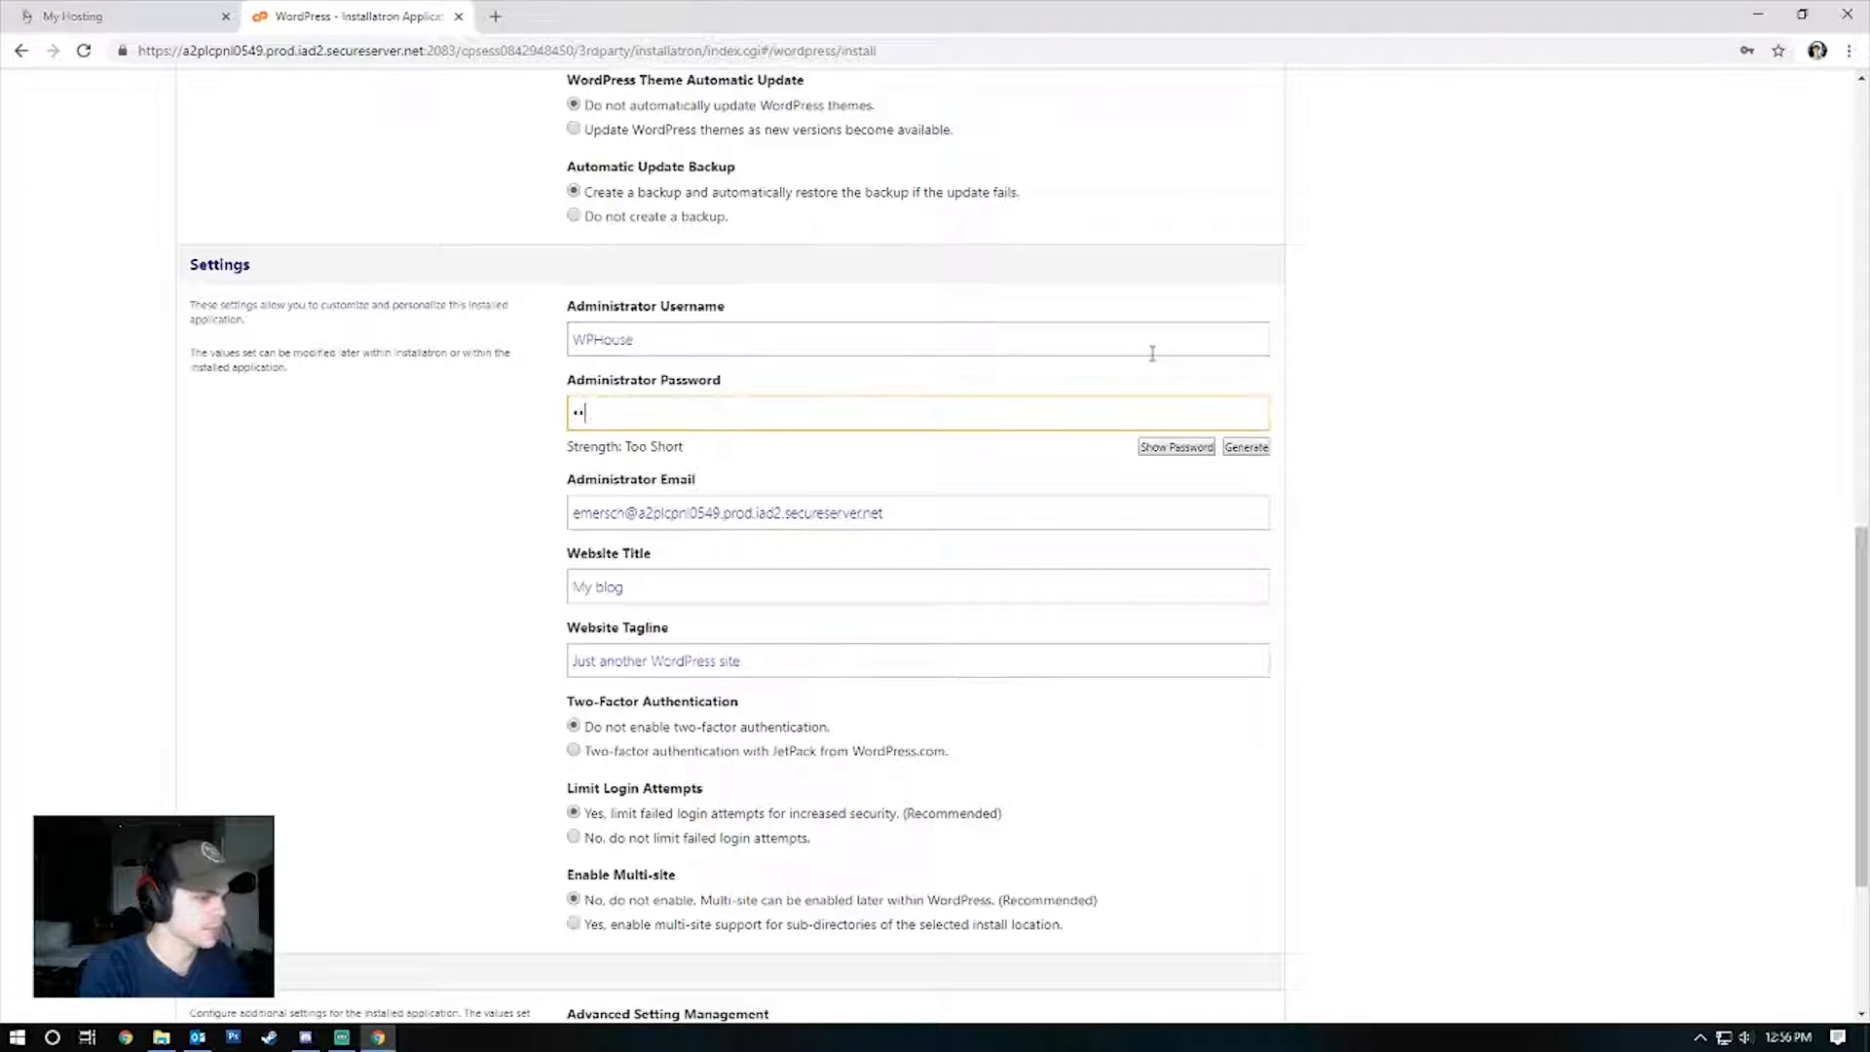
text(•••••••)
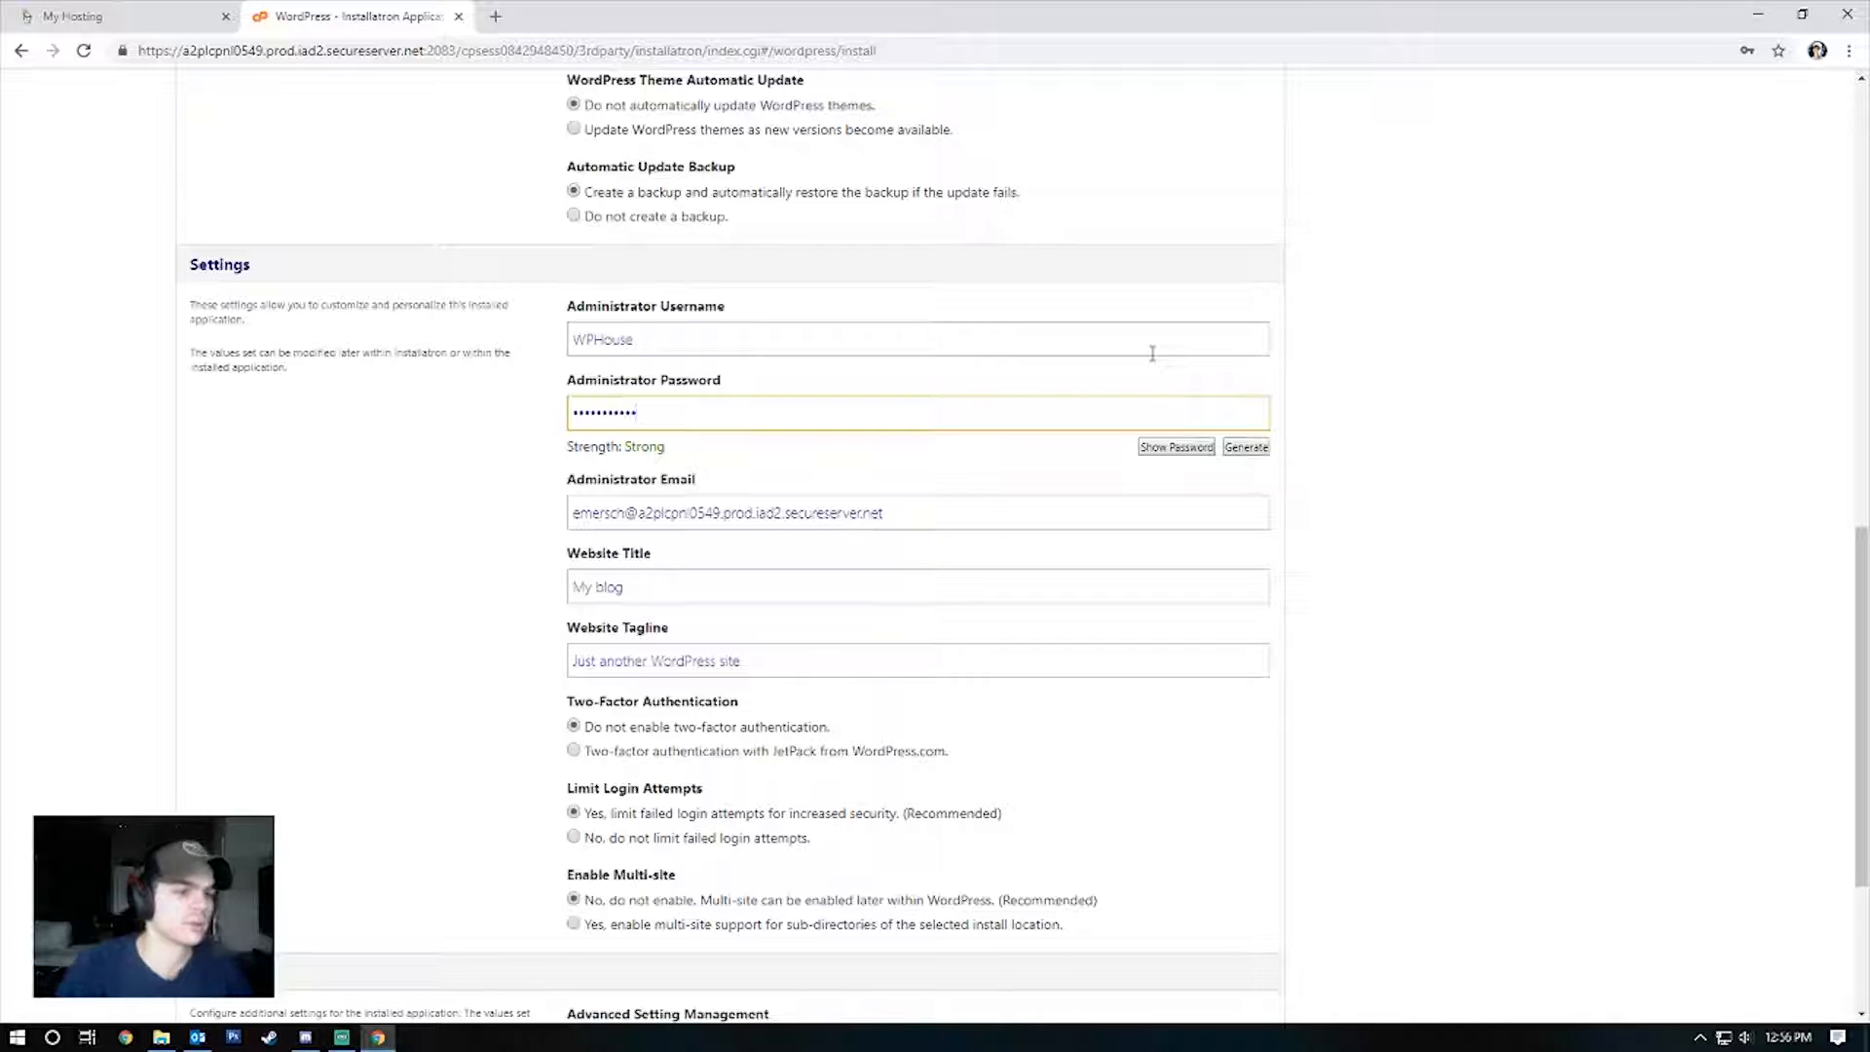
click(1176, 447)
drag(656, 413, 343, 432)
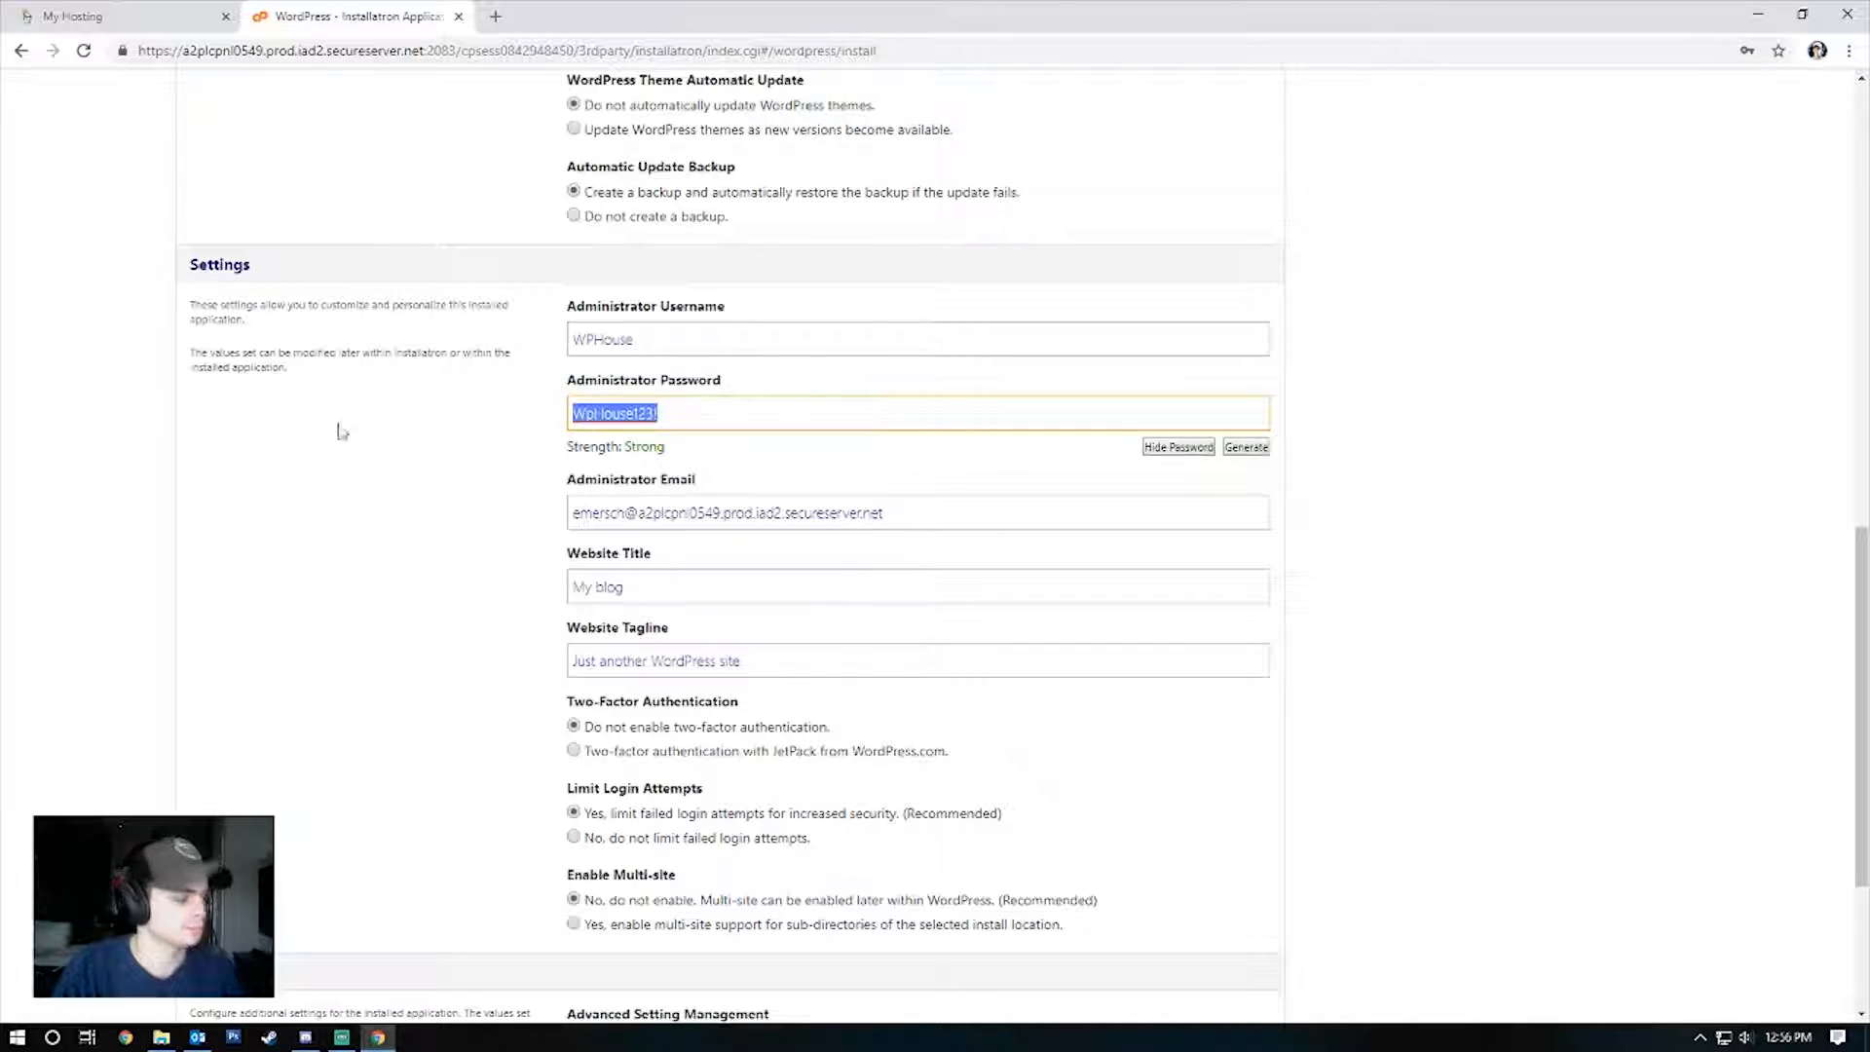
Enter the administrator e-mail address and set the website title to 'WP House tutorial site'.
key(Tab)
key(Tab)
key(Tab)
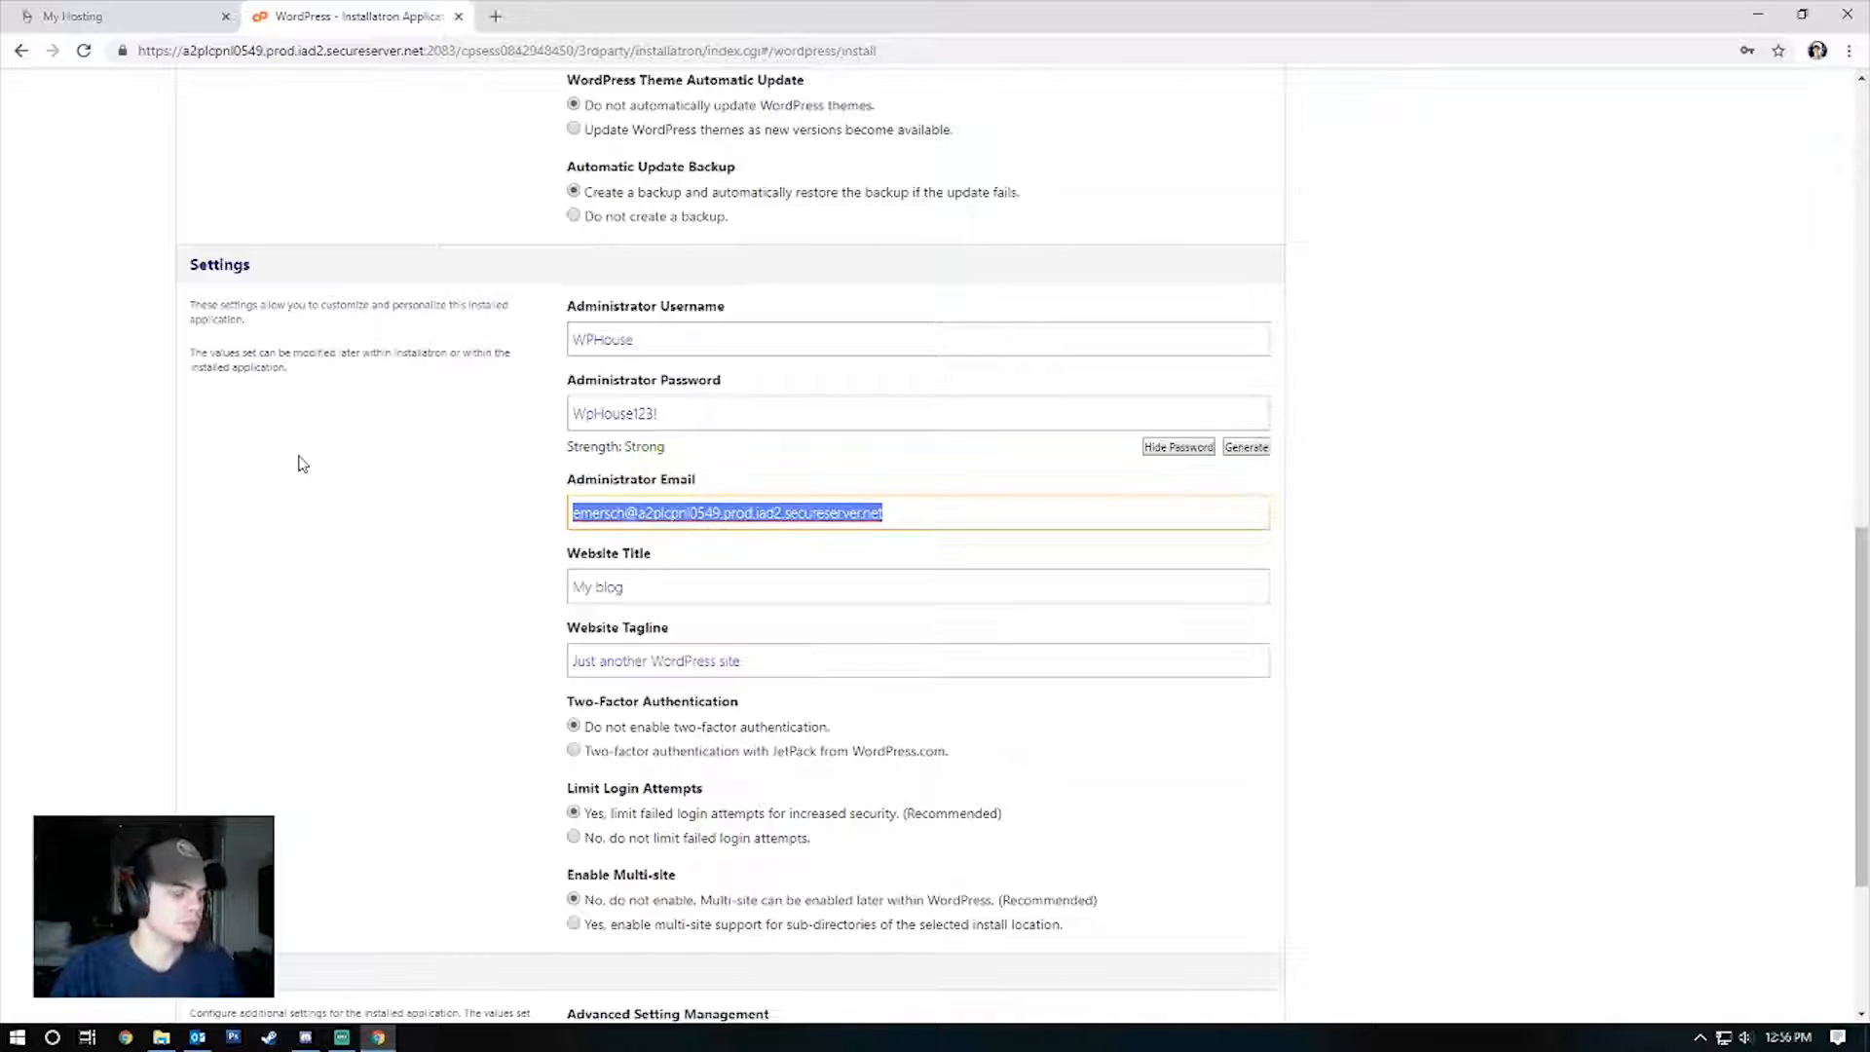
key(BackSpace)
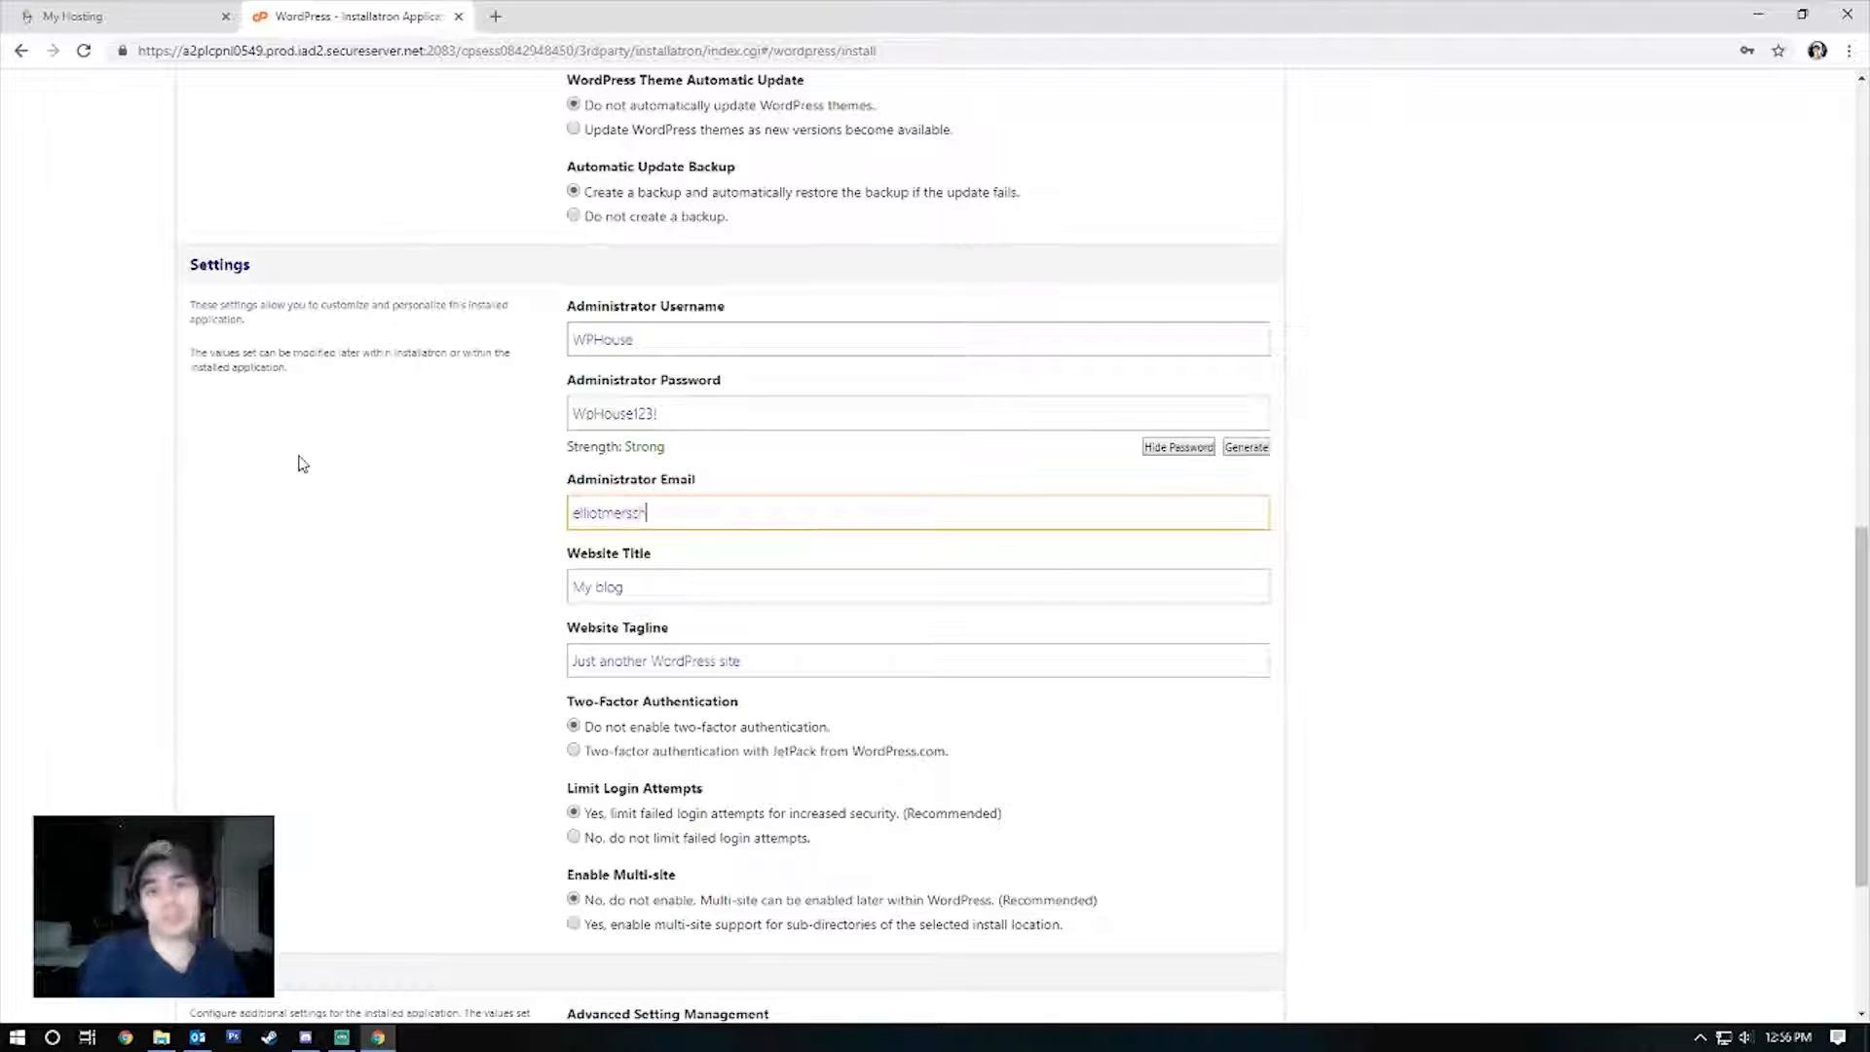
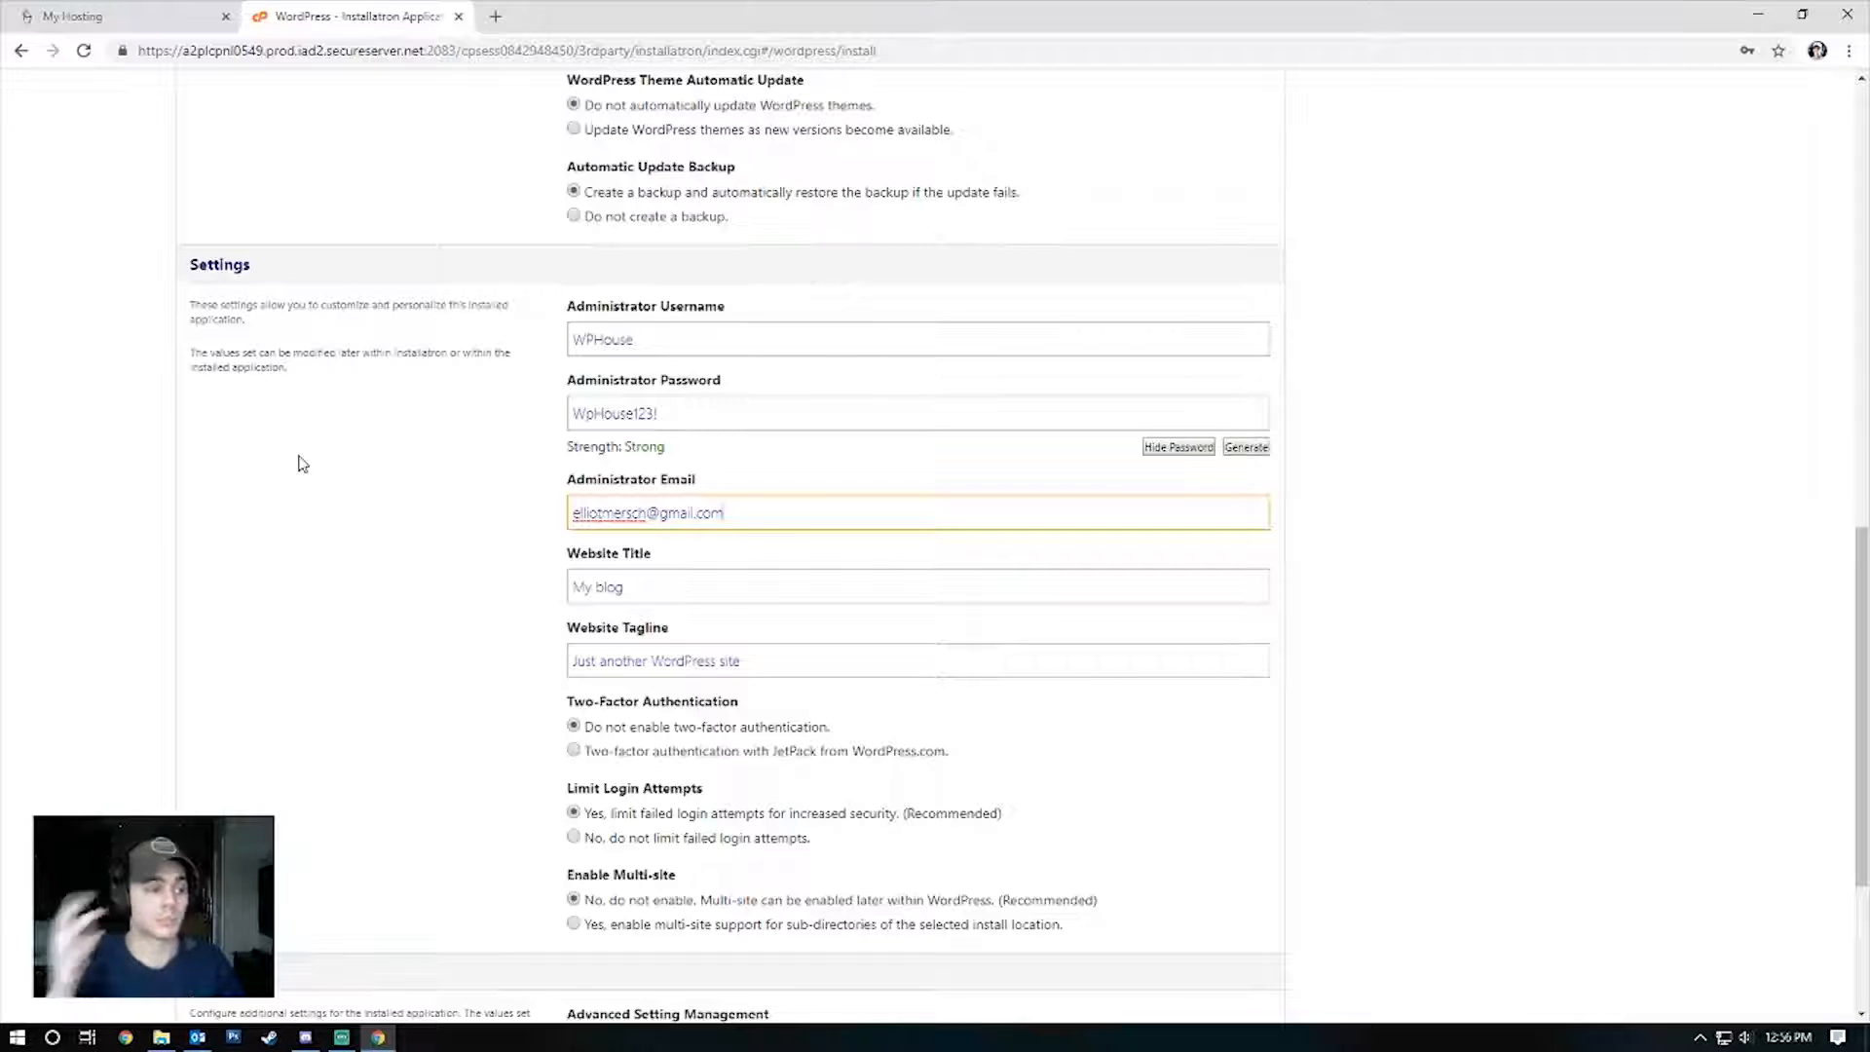
key(Tab)
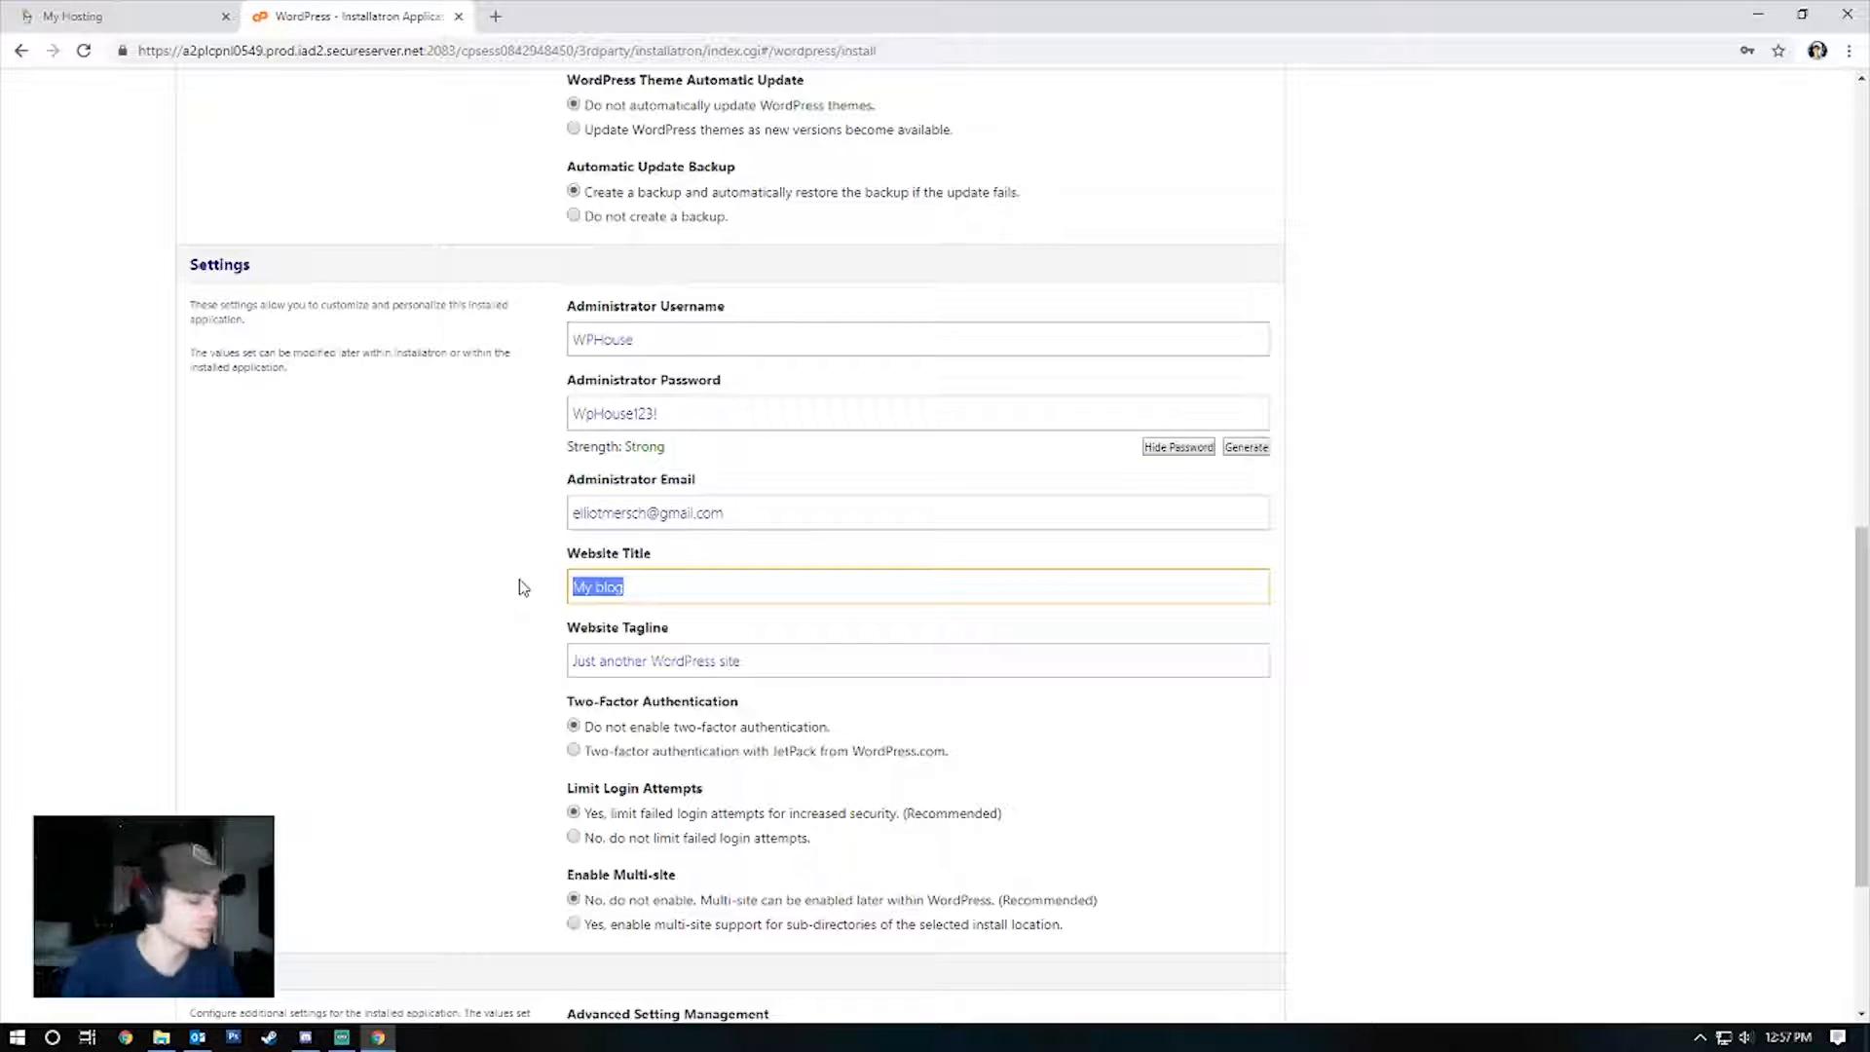
text(WP House tutorial site)
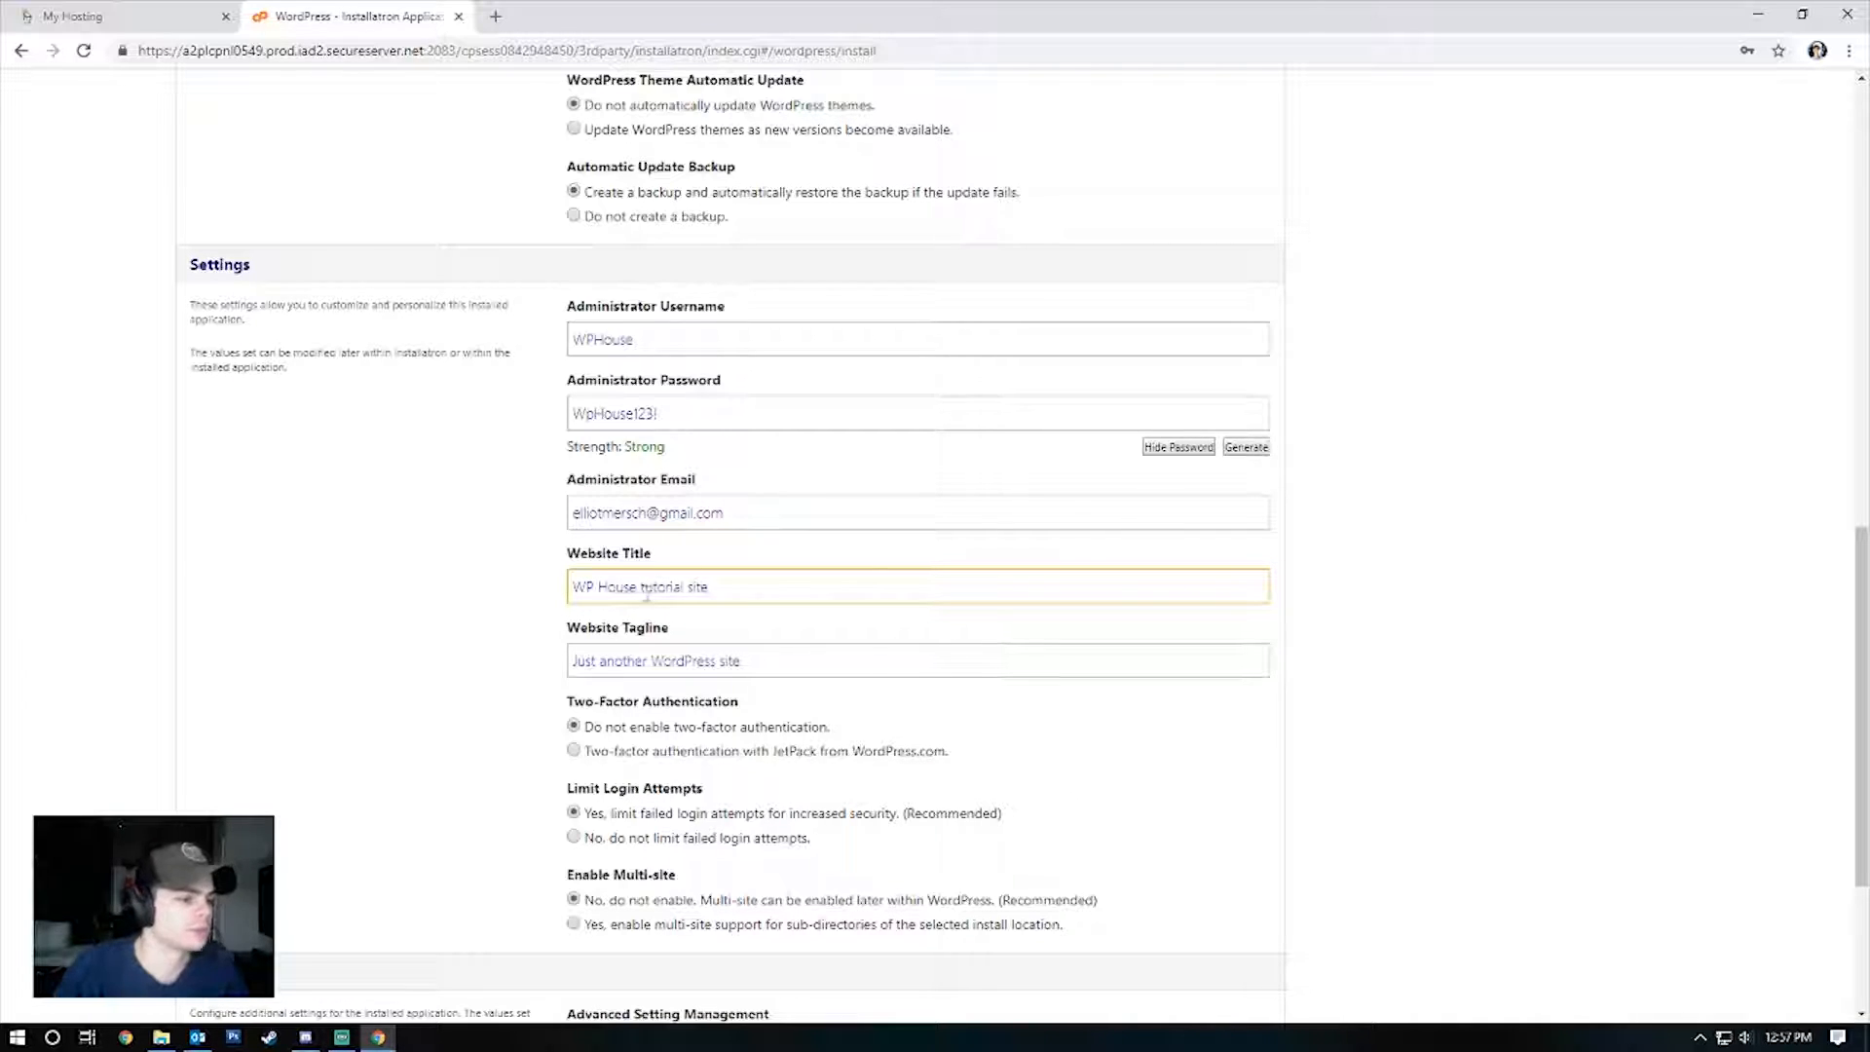
drag(790, 660, 409, 681)
click(348, 699)
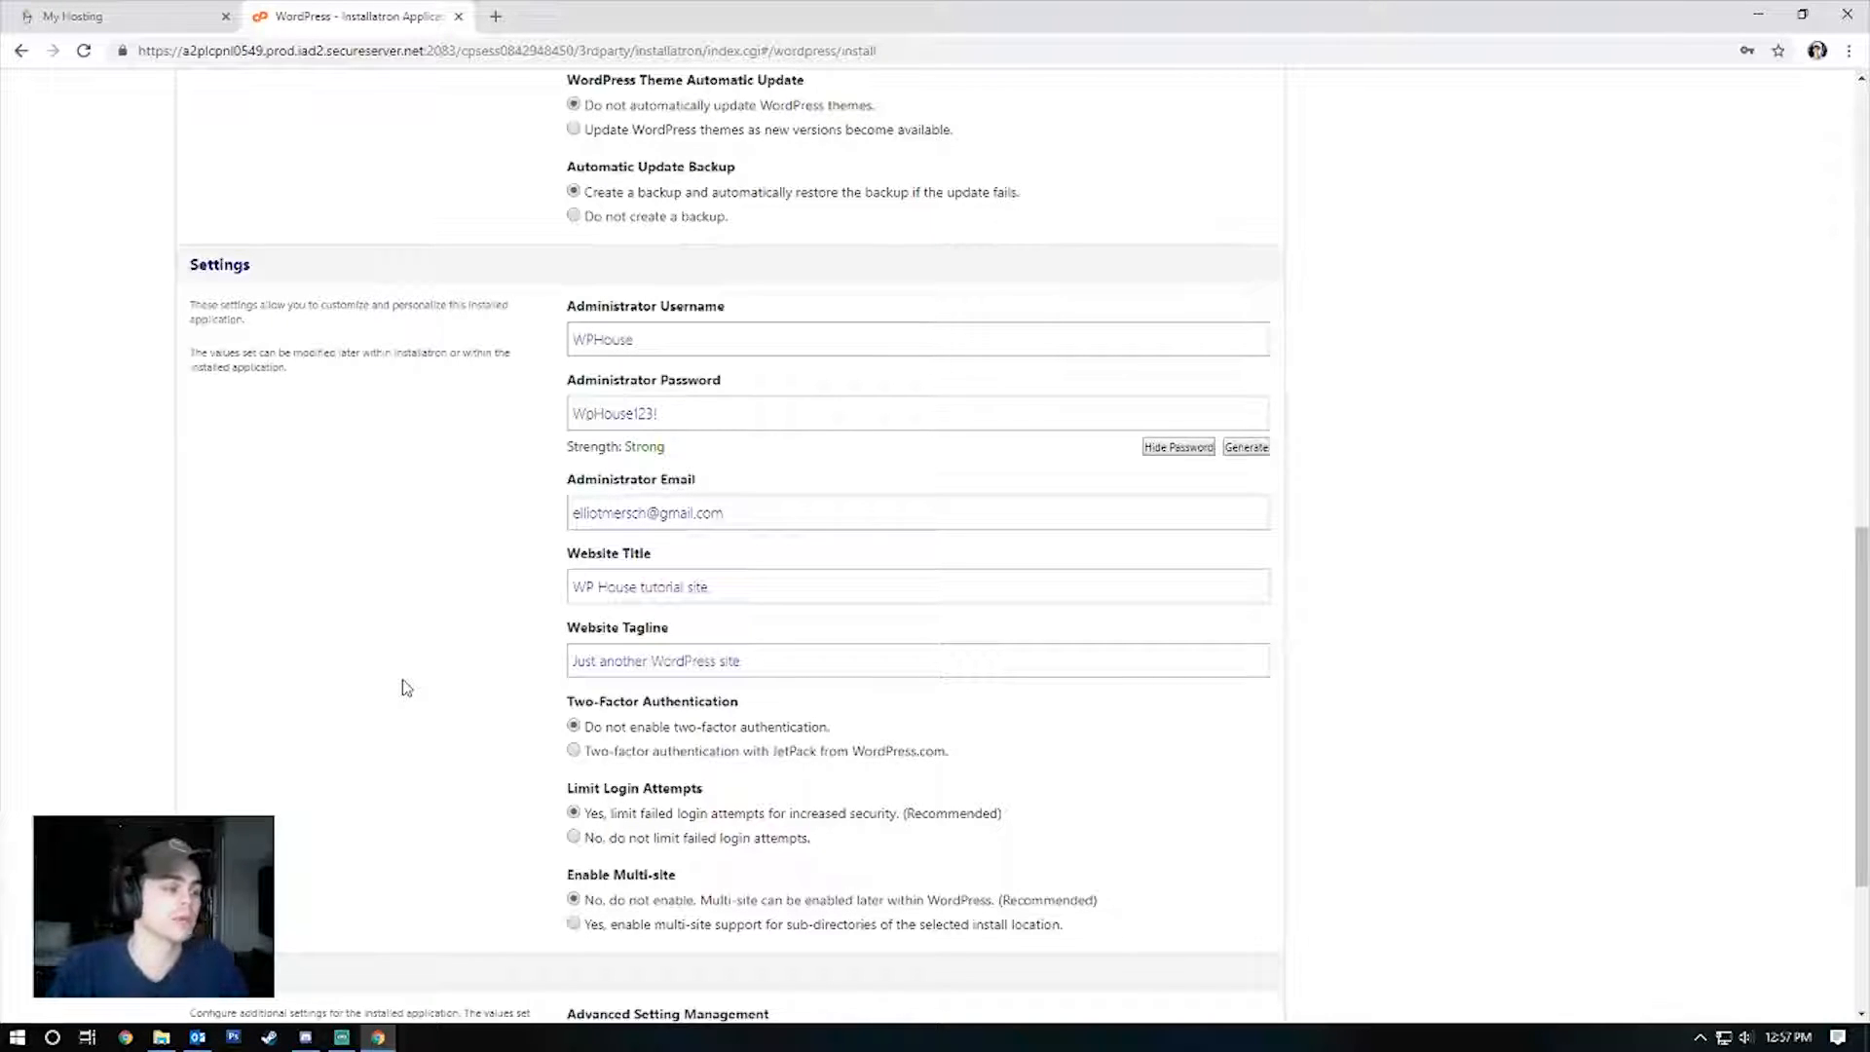
Double-check the e-mail entry and launch the WordPress installation.
click(682, 586)
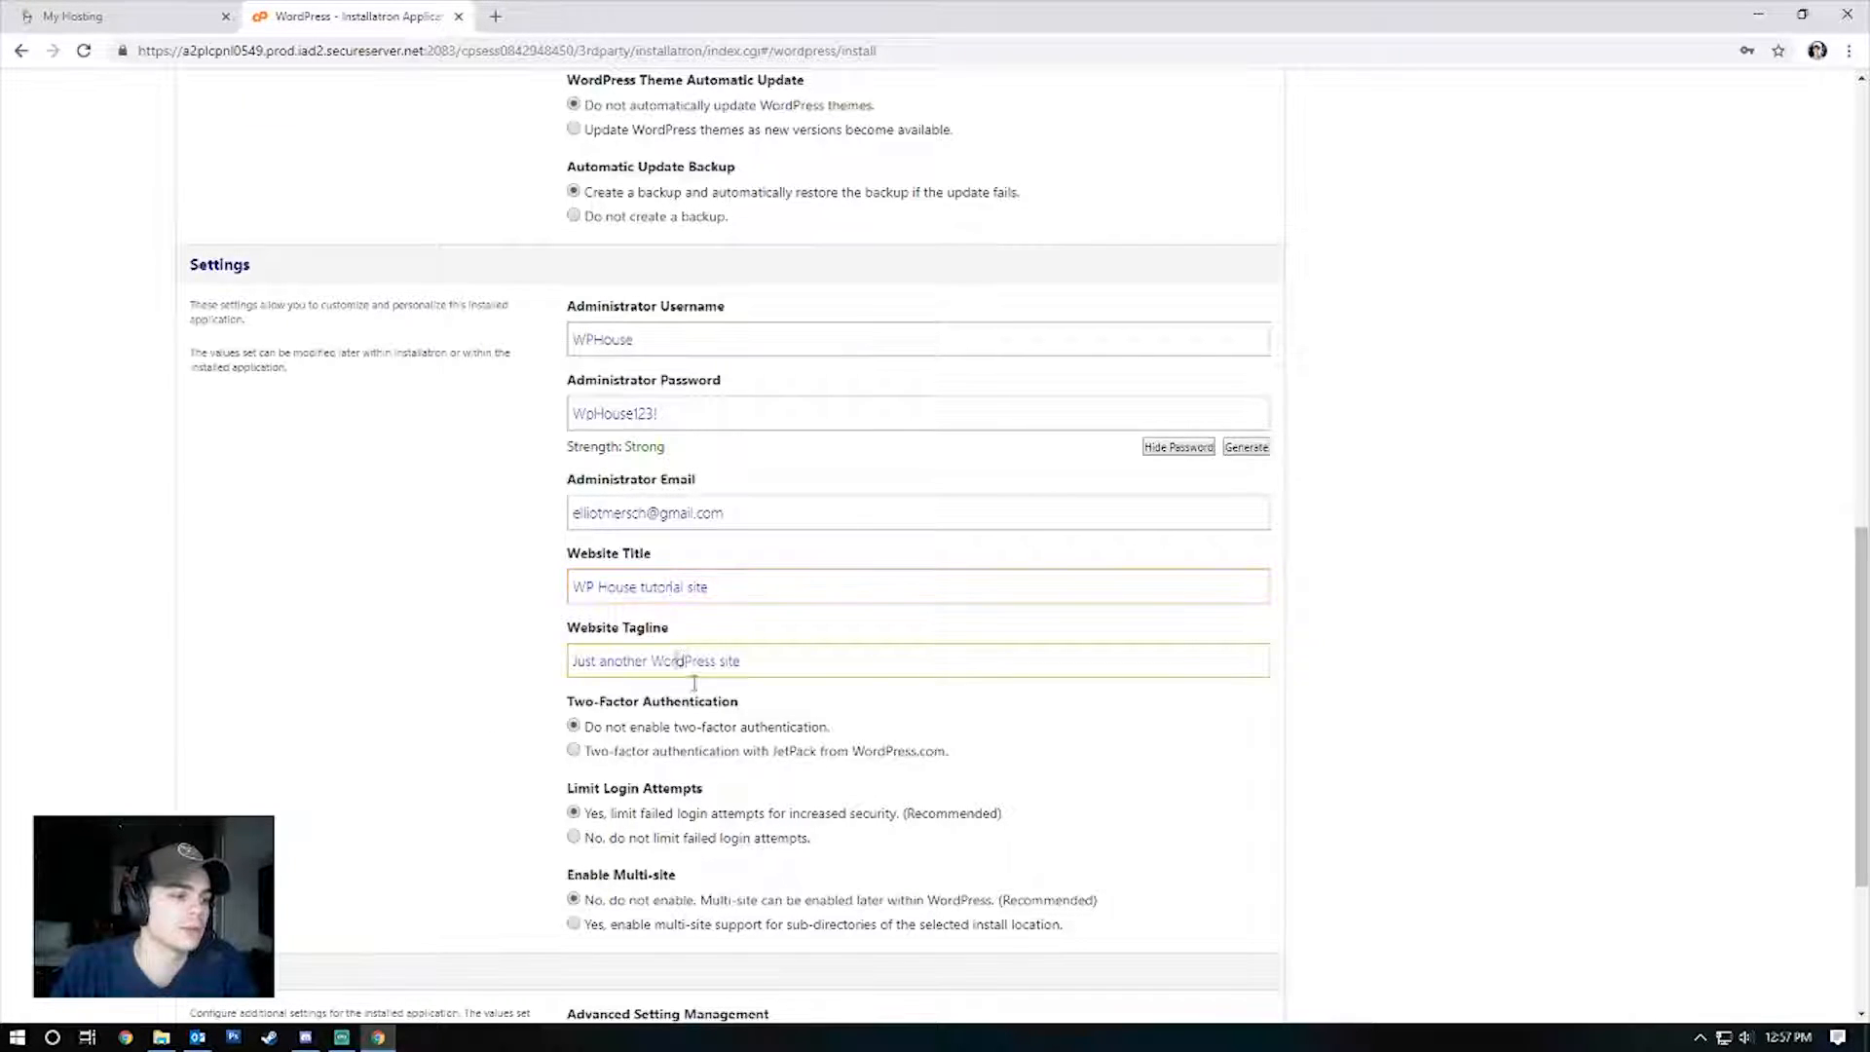
drag(718, 516, 371, 501)
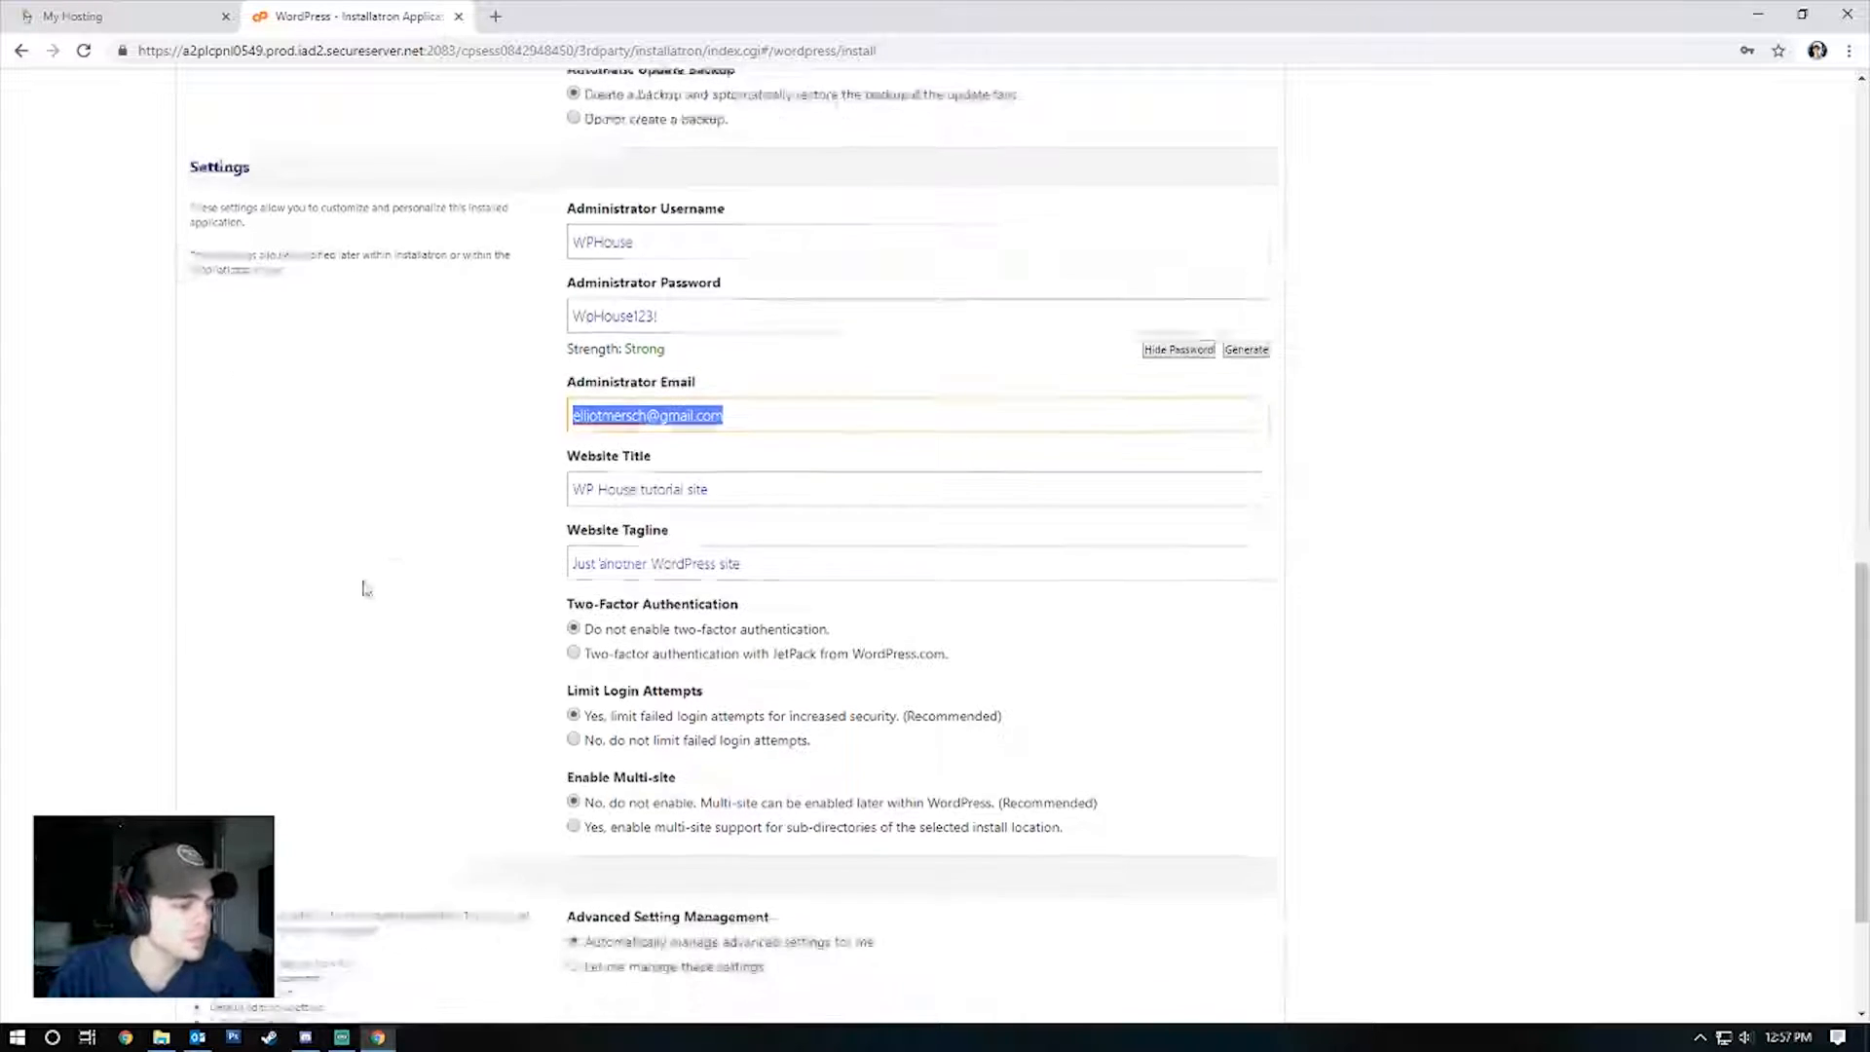
click(459, 763)
scroll(545, 789, down, 3)
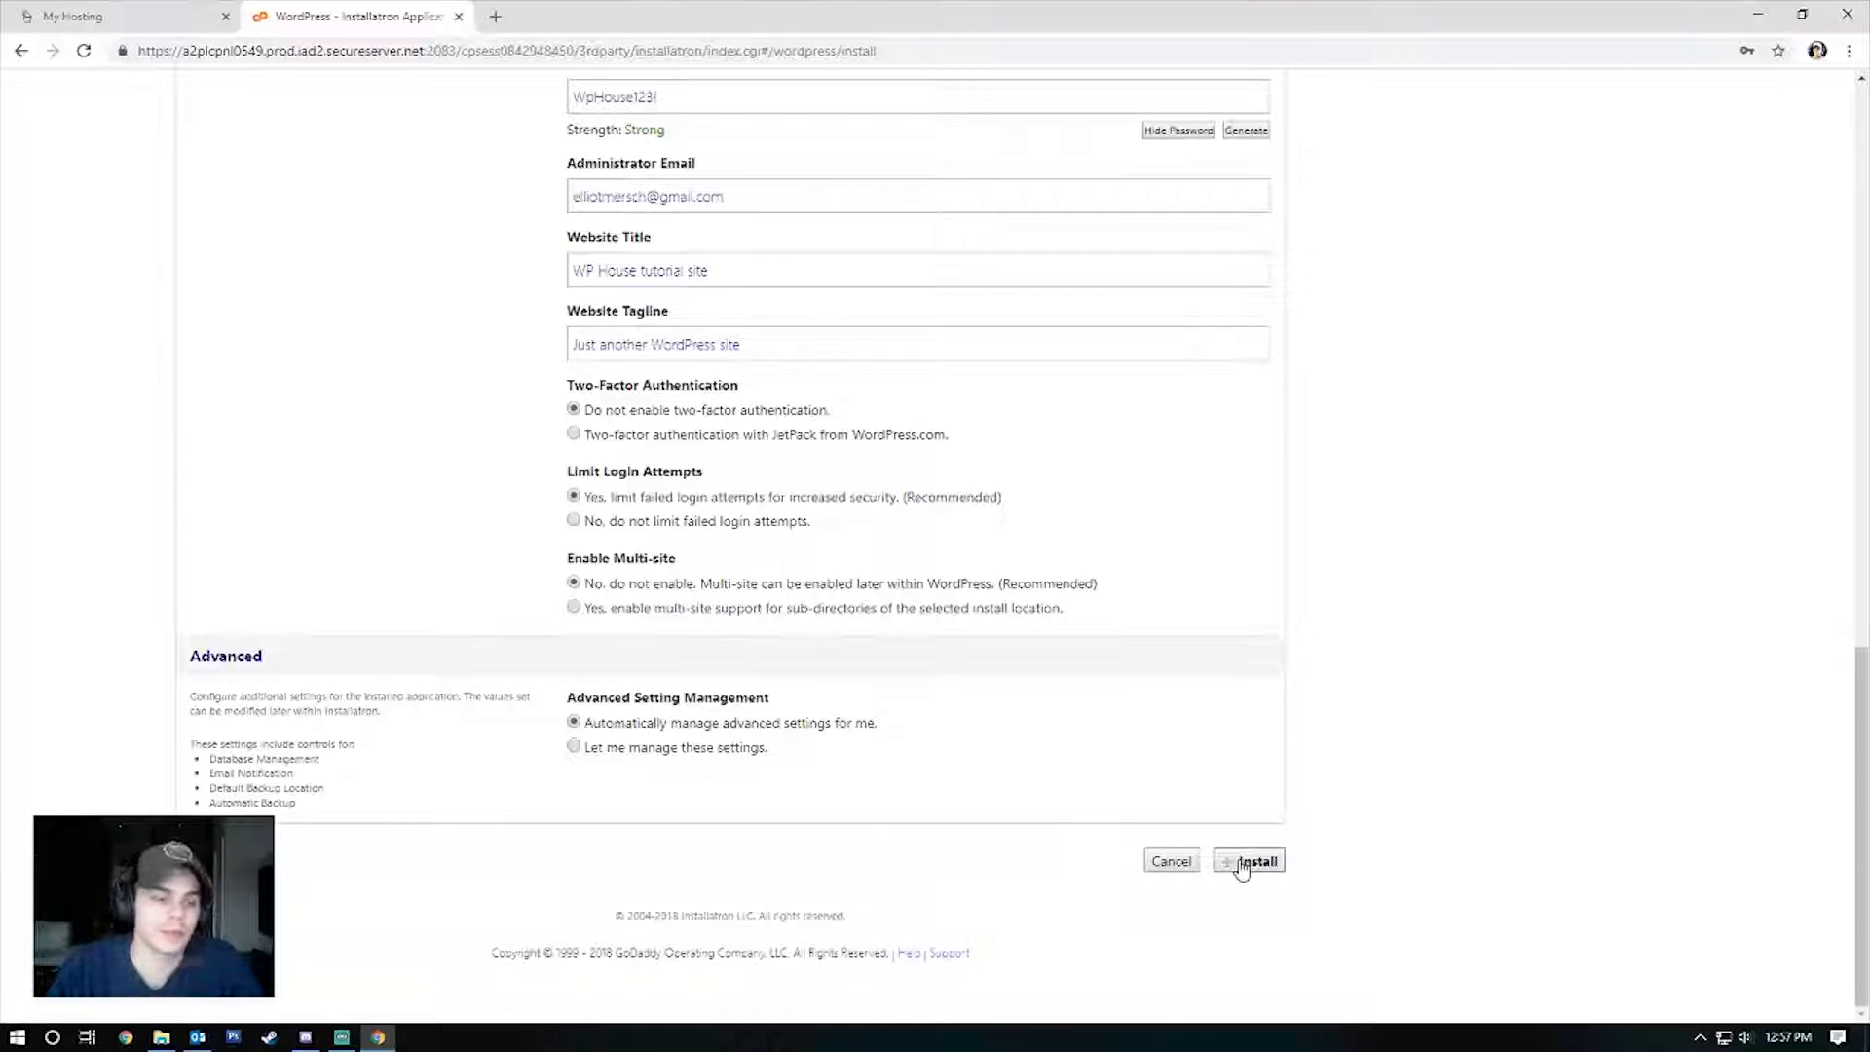
click(1241, 864)
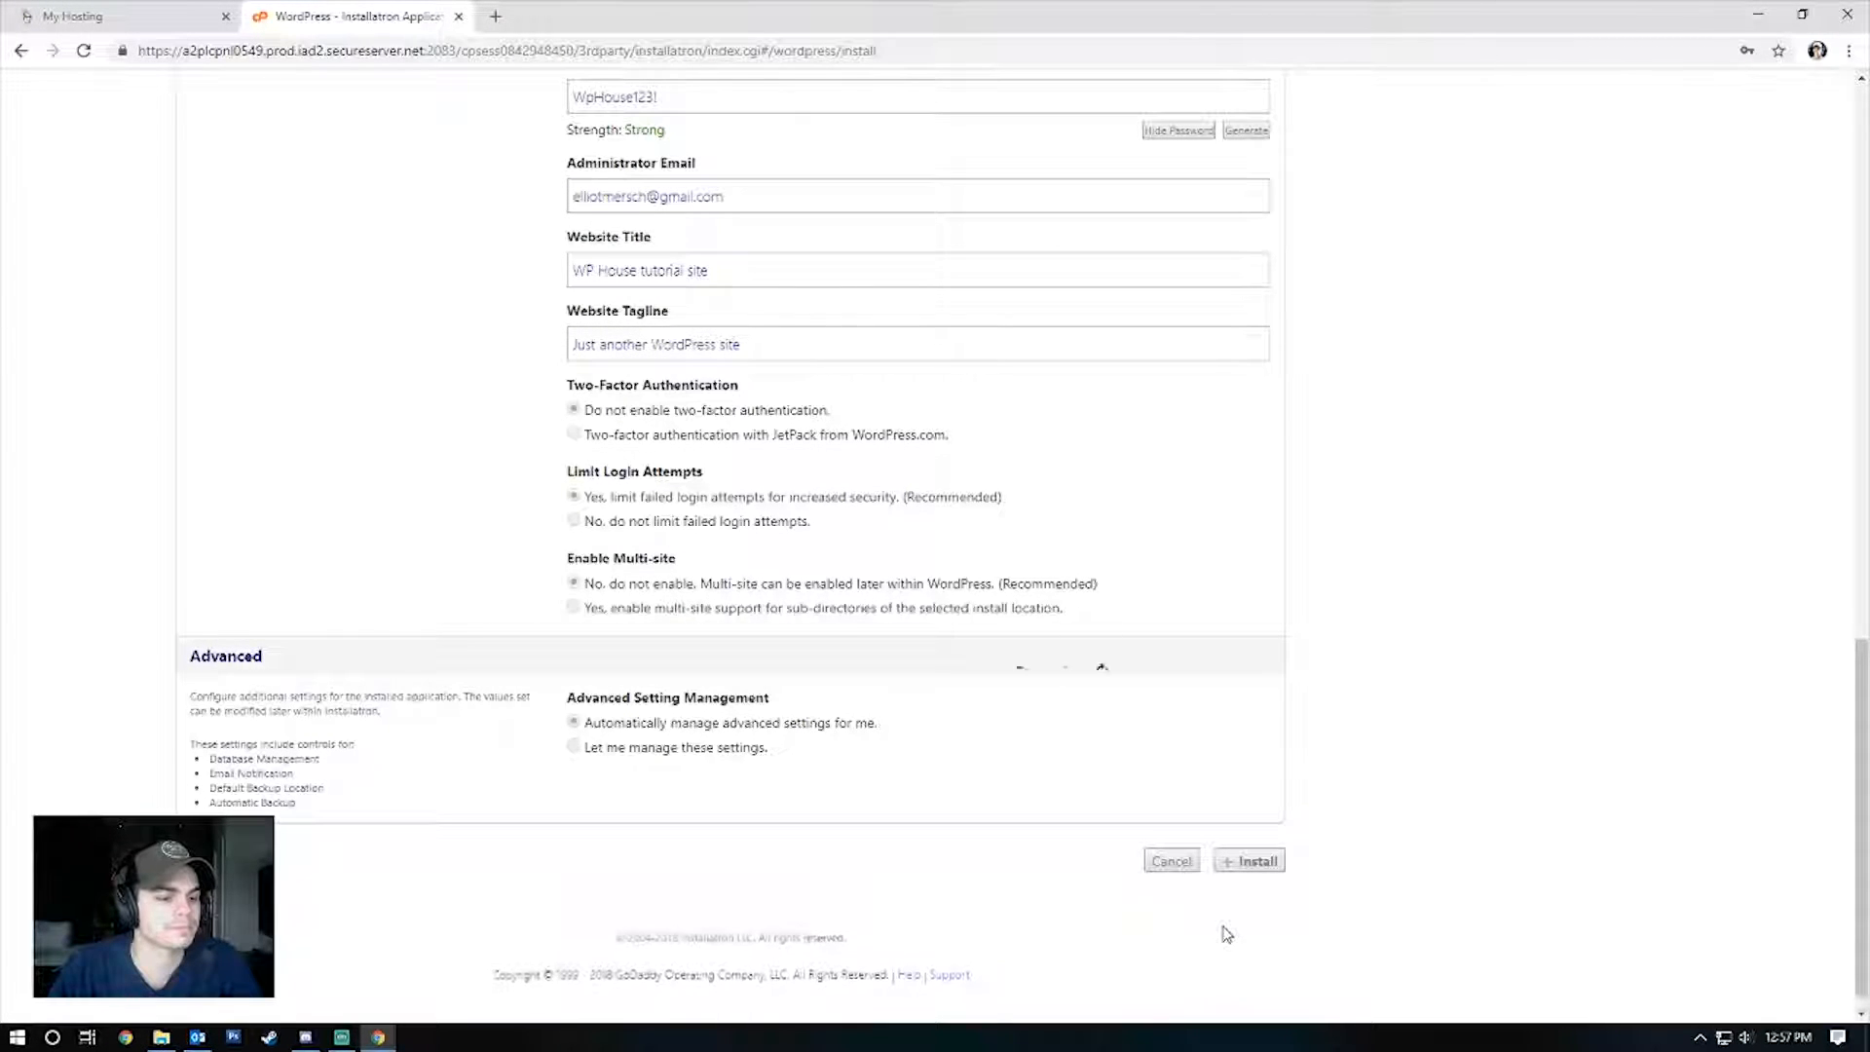
key(ctrl+t)
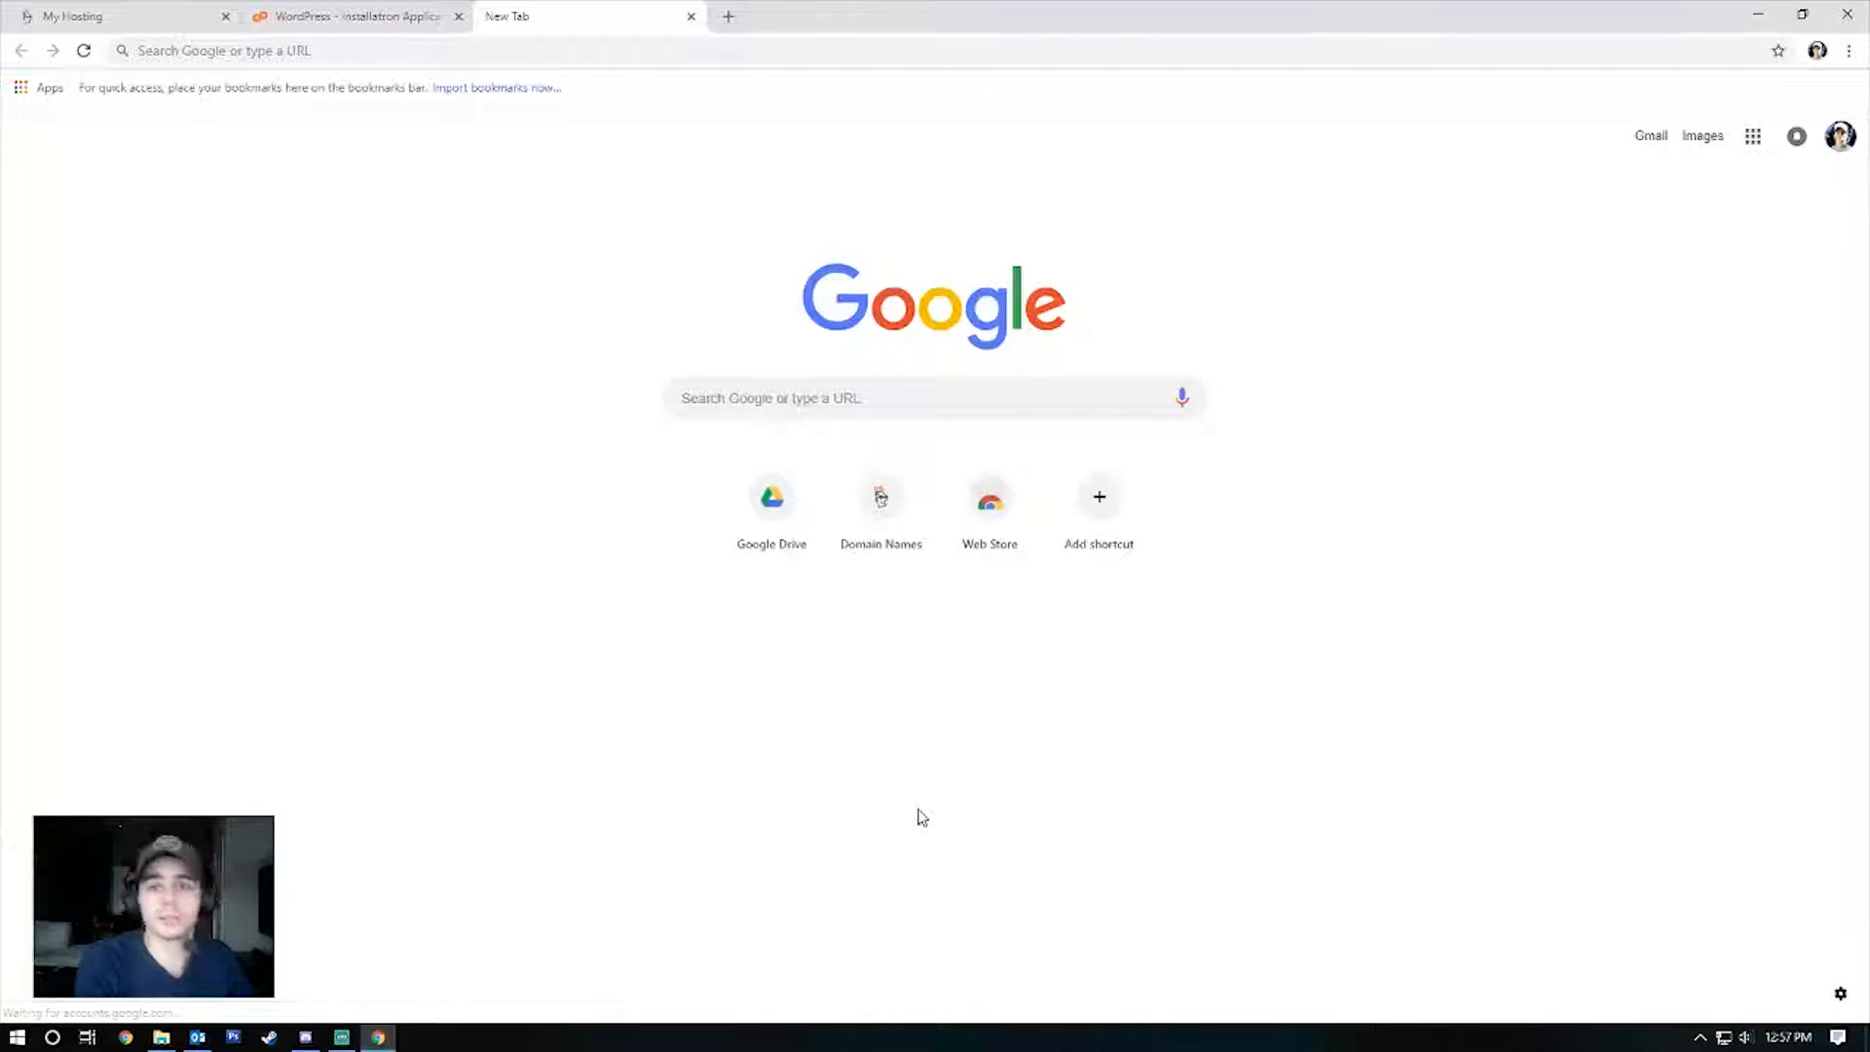
Go to the site's domain followed by /wp-admin to reach the WordPress login page.
click(349, 51)
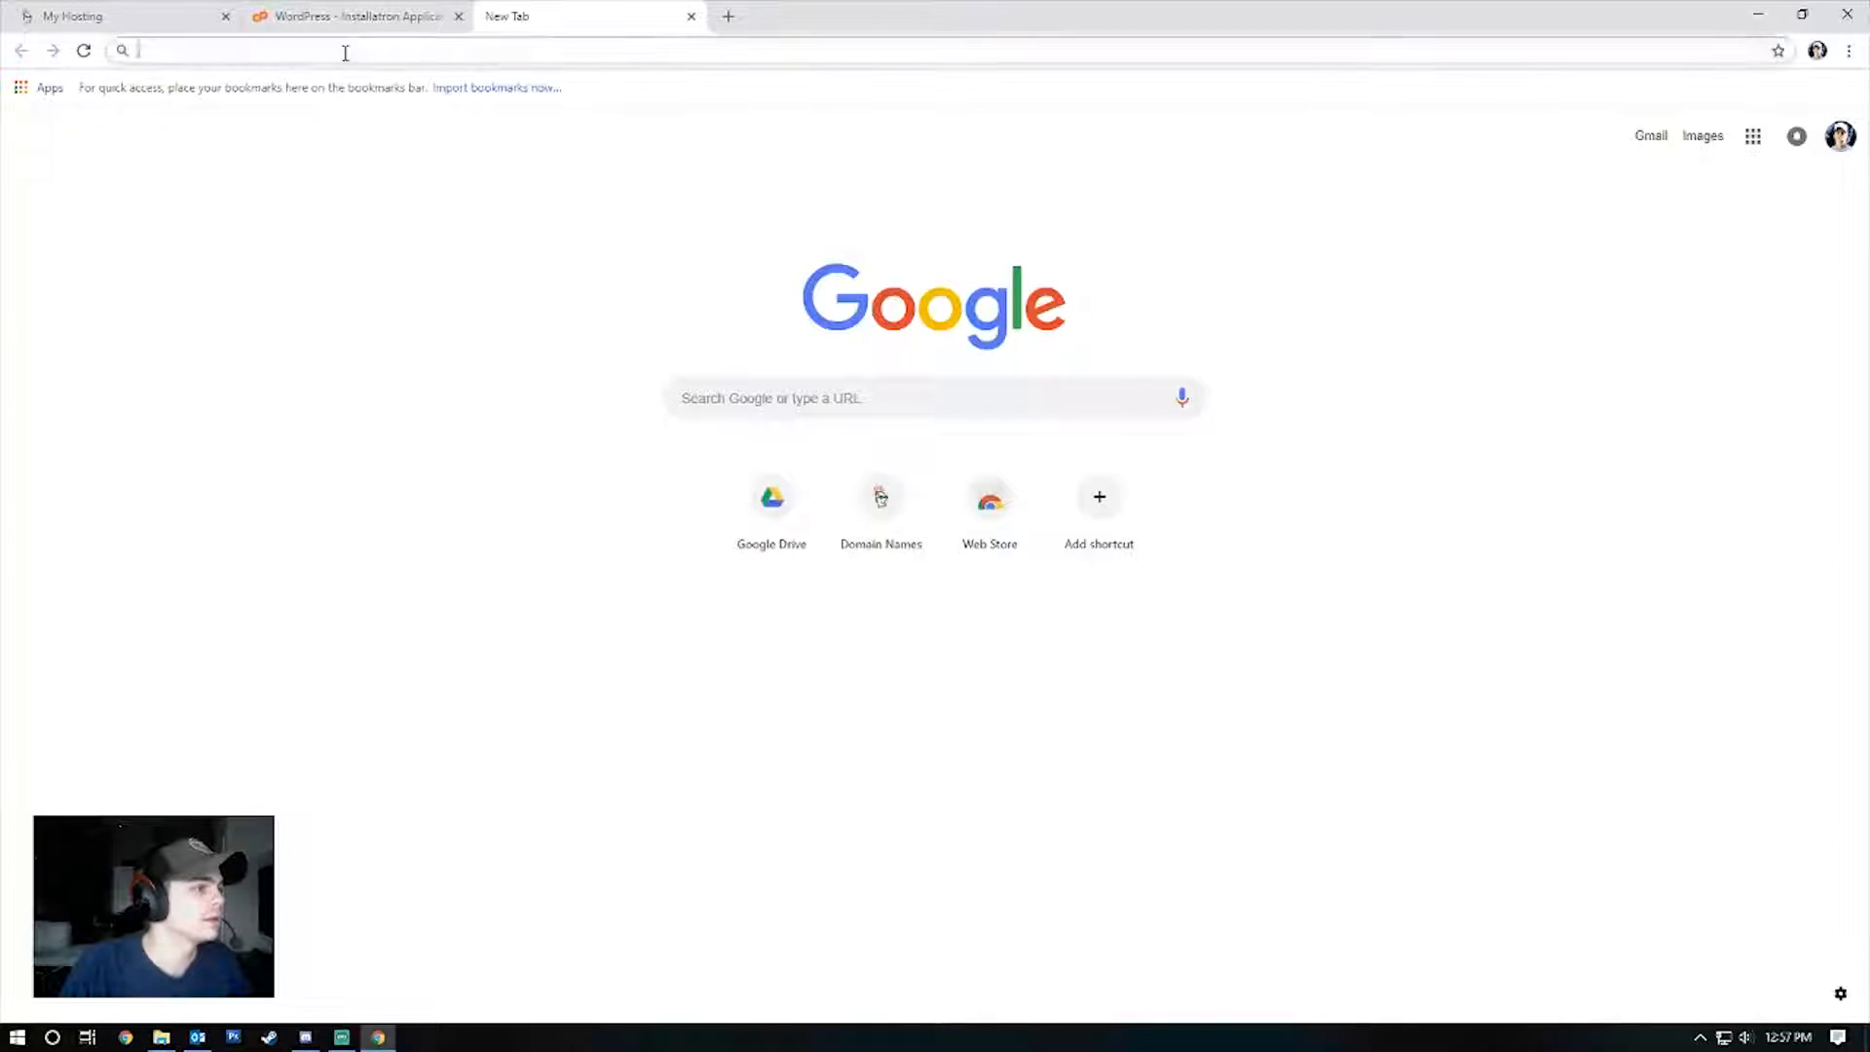
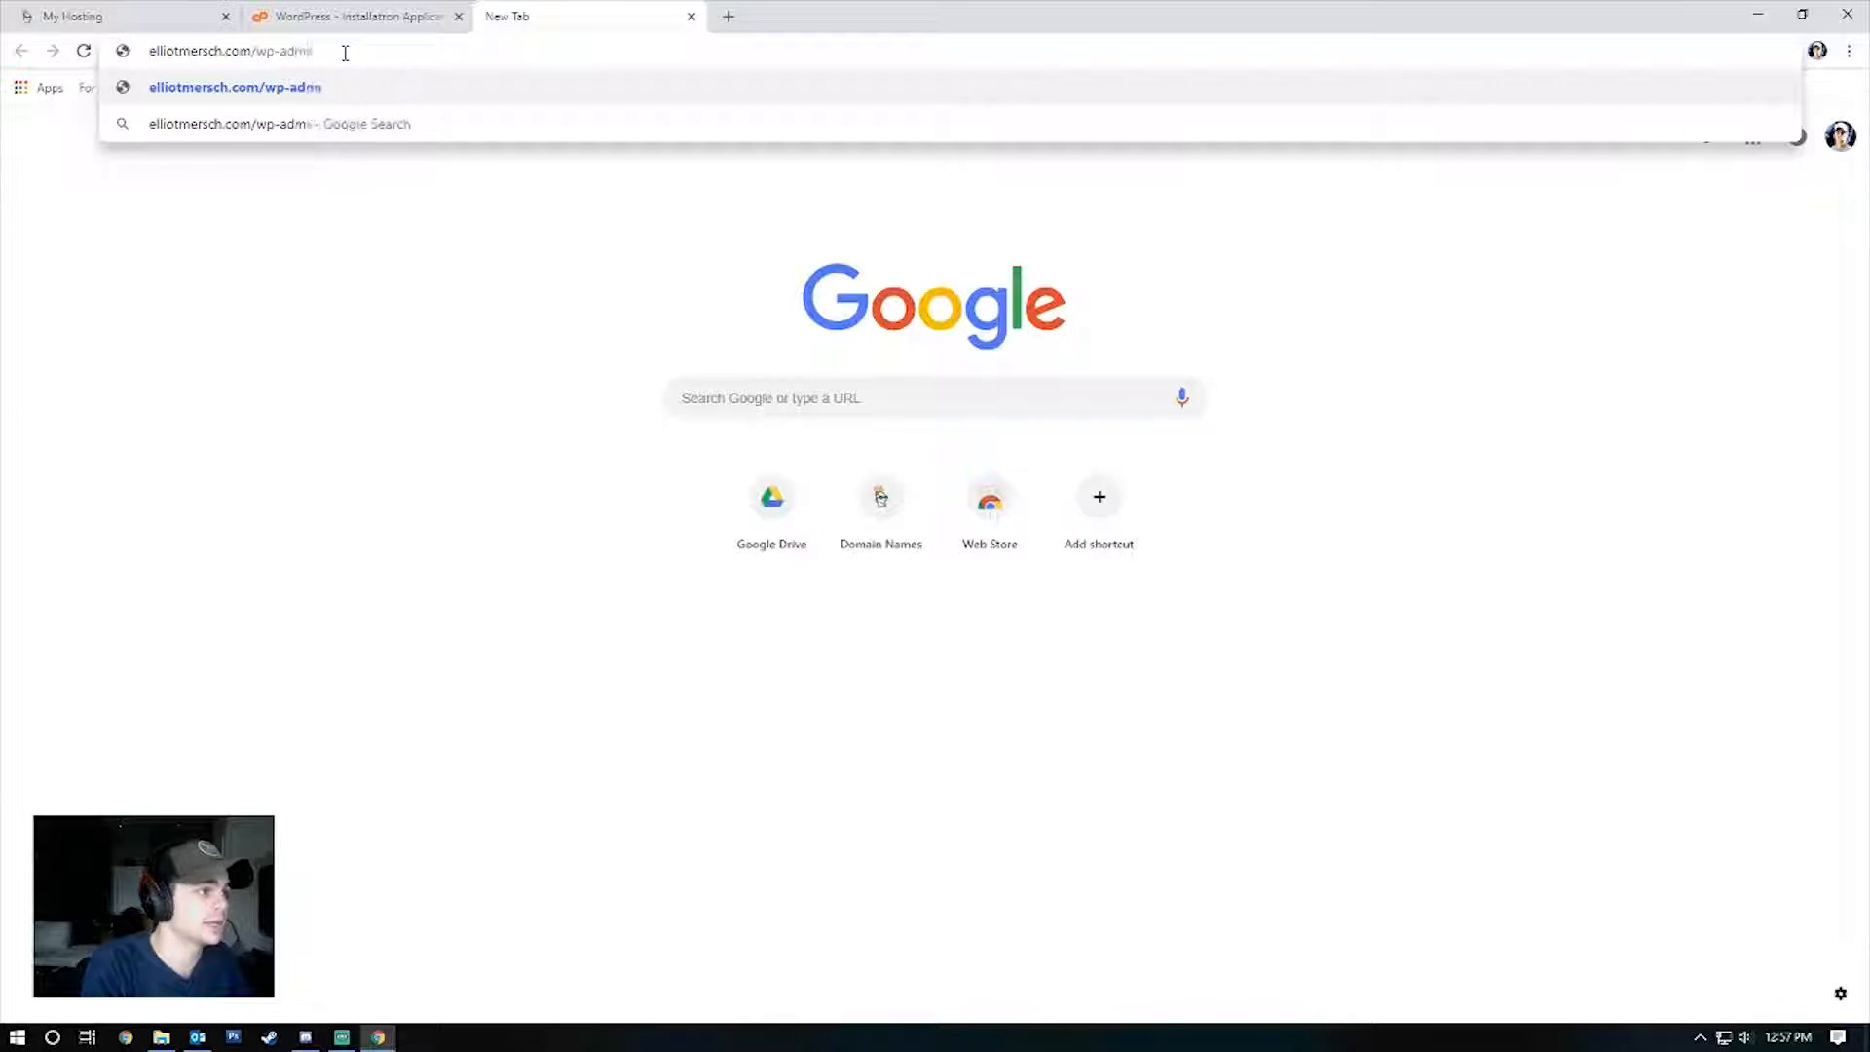
key(Return)
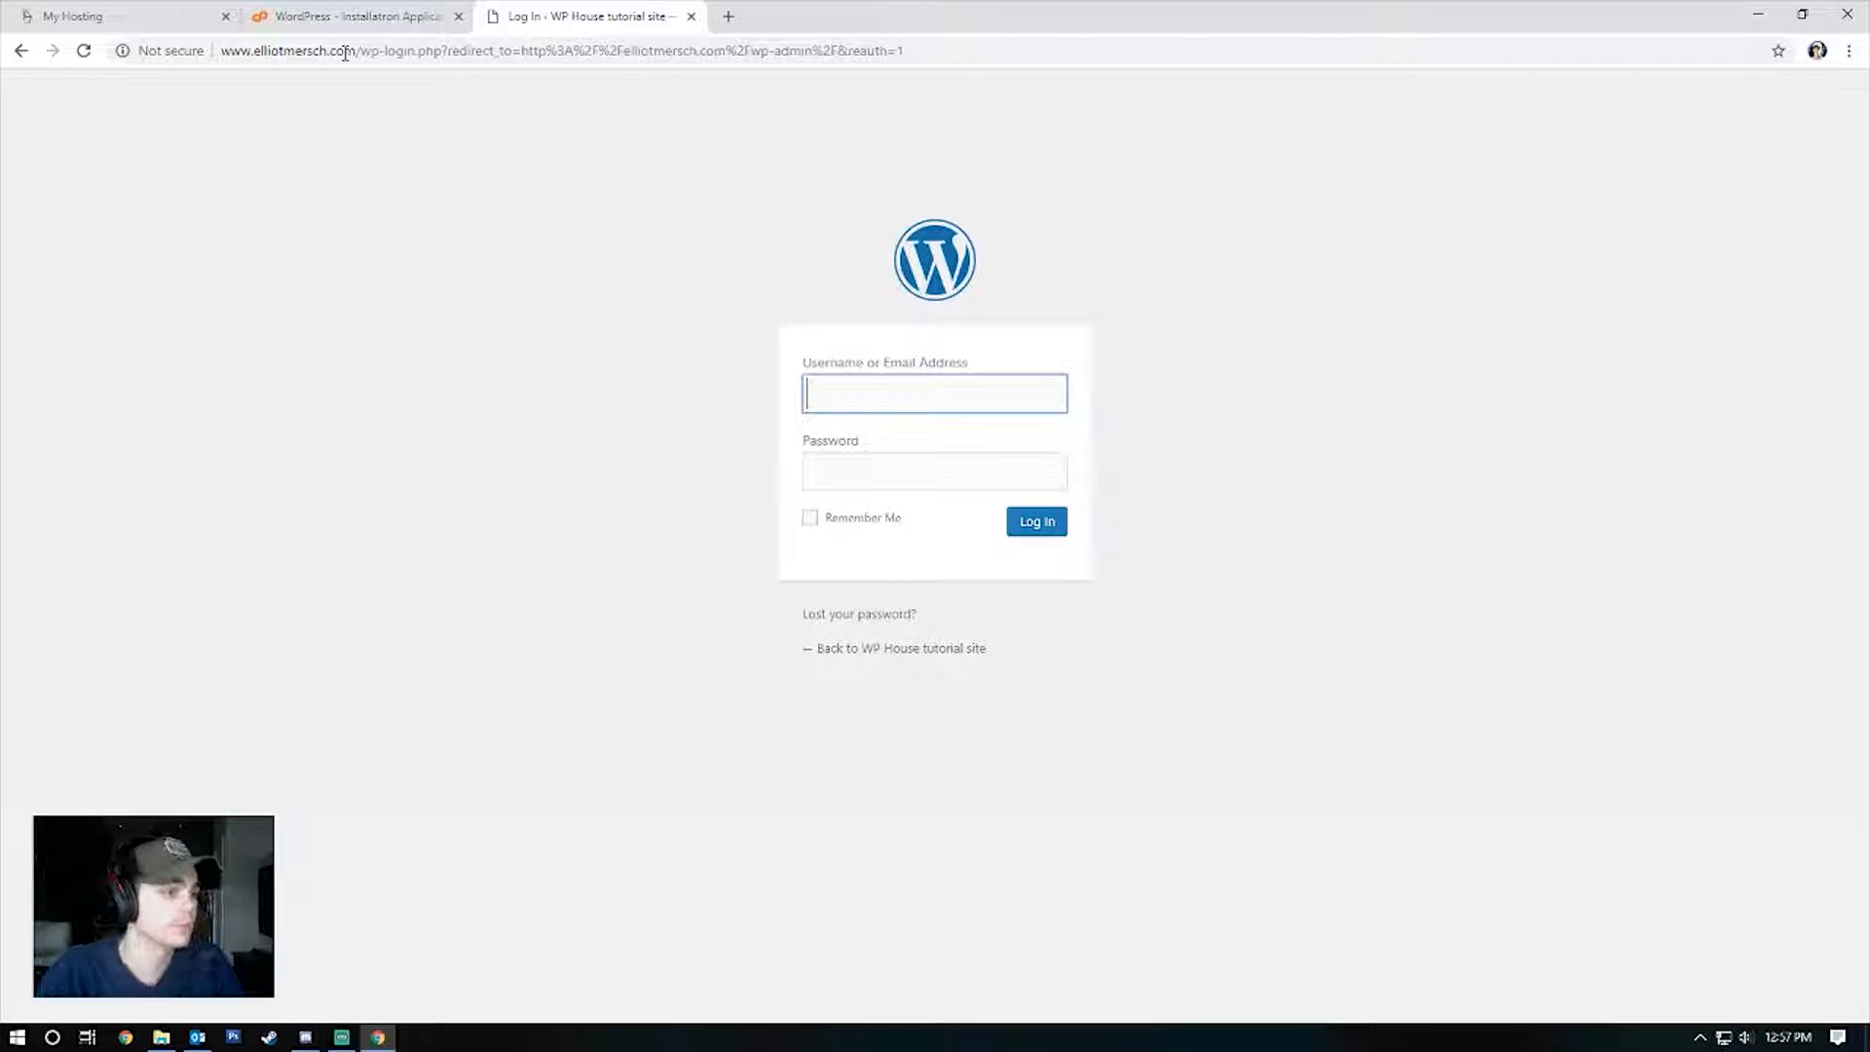
Log in to WordPress as WPHouse with the saved administrator password.
text(WPHouse)
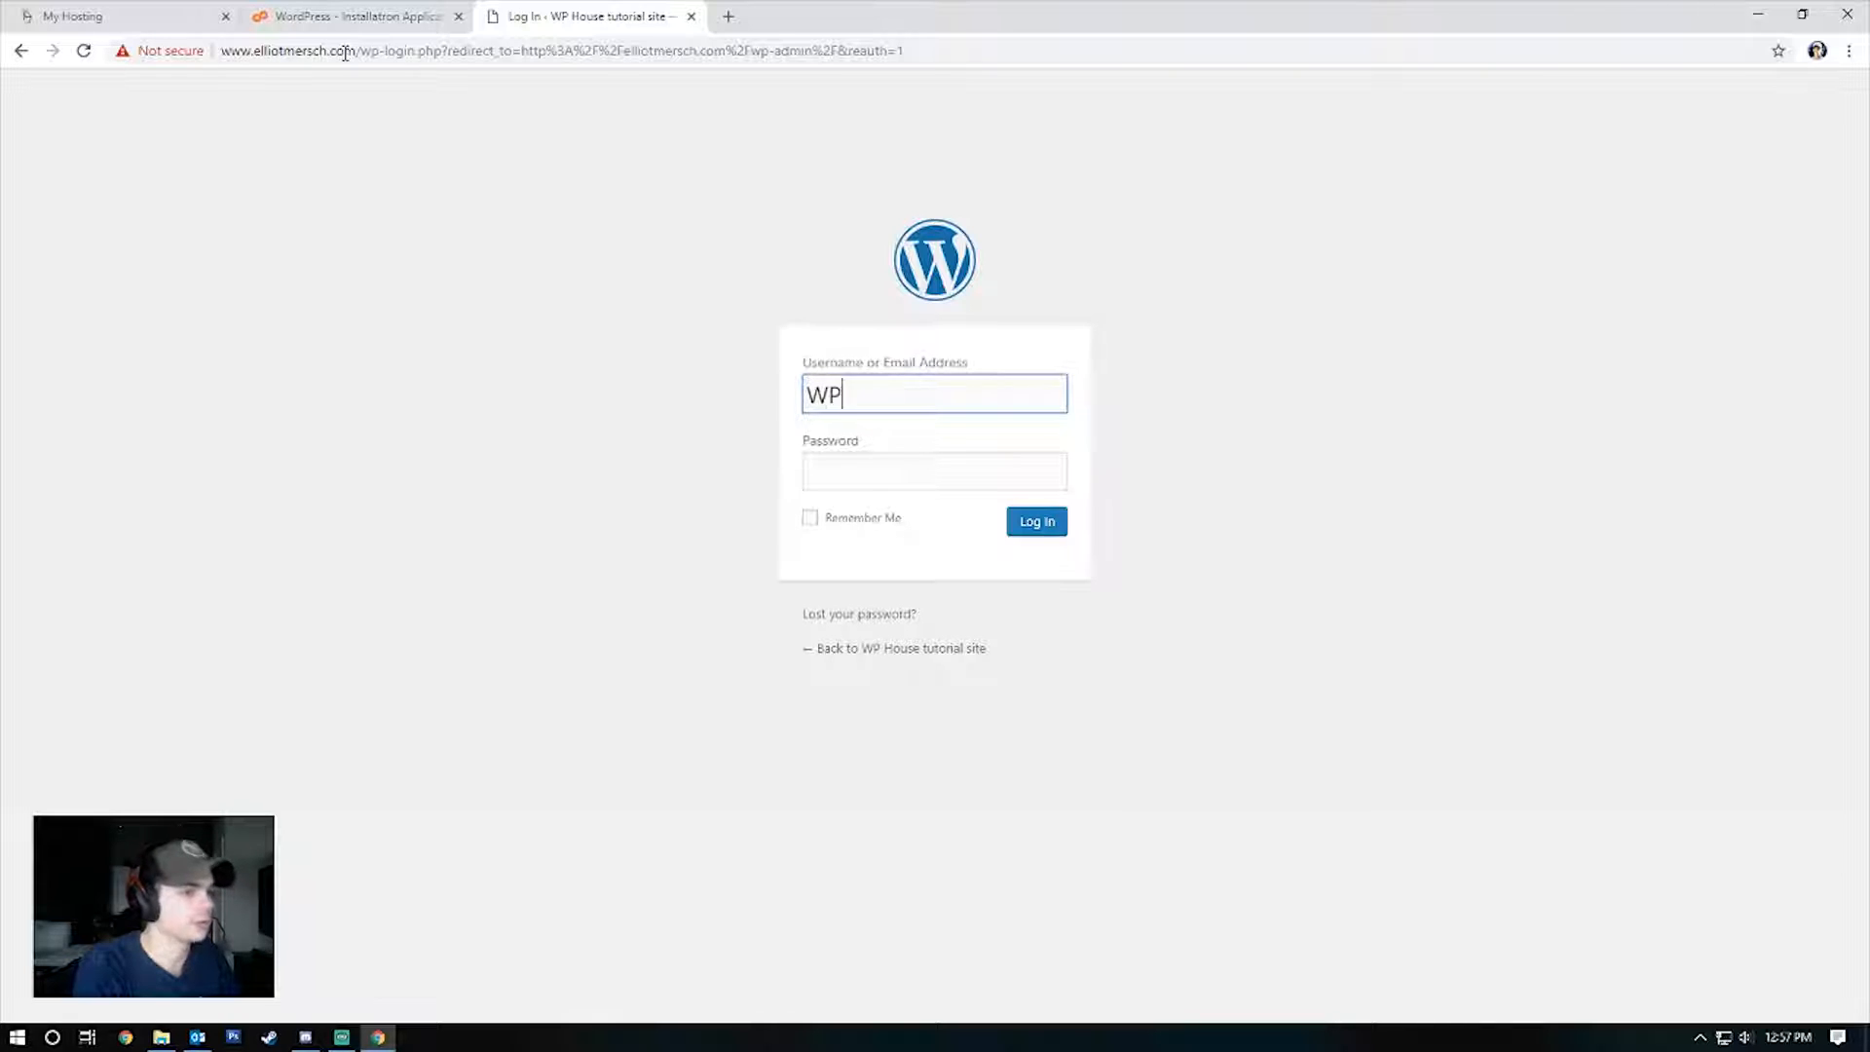
key(Tab)
key(ctrl+v)
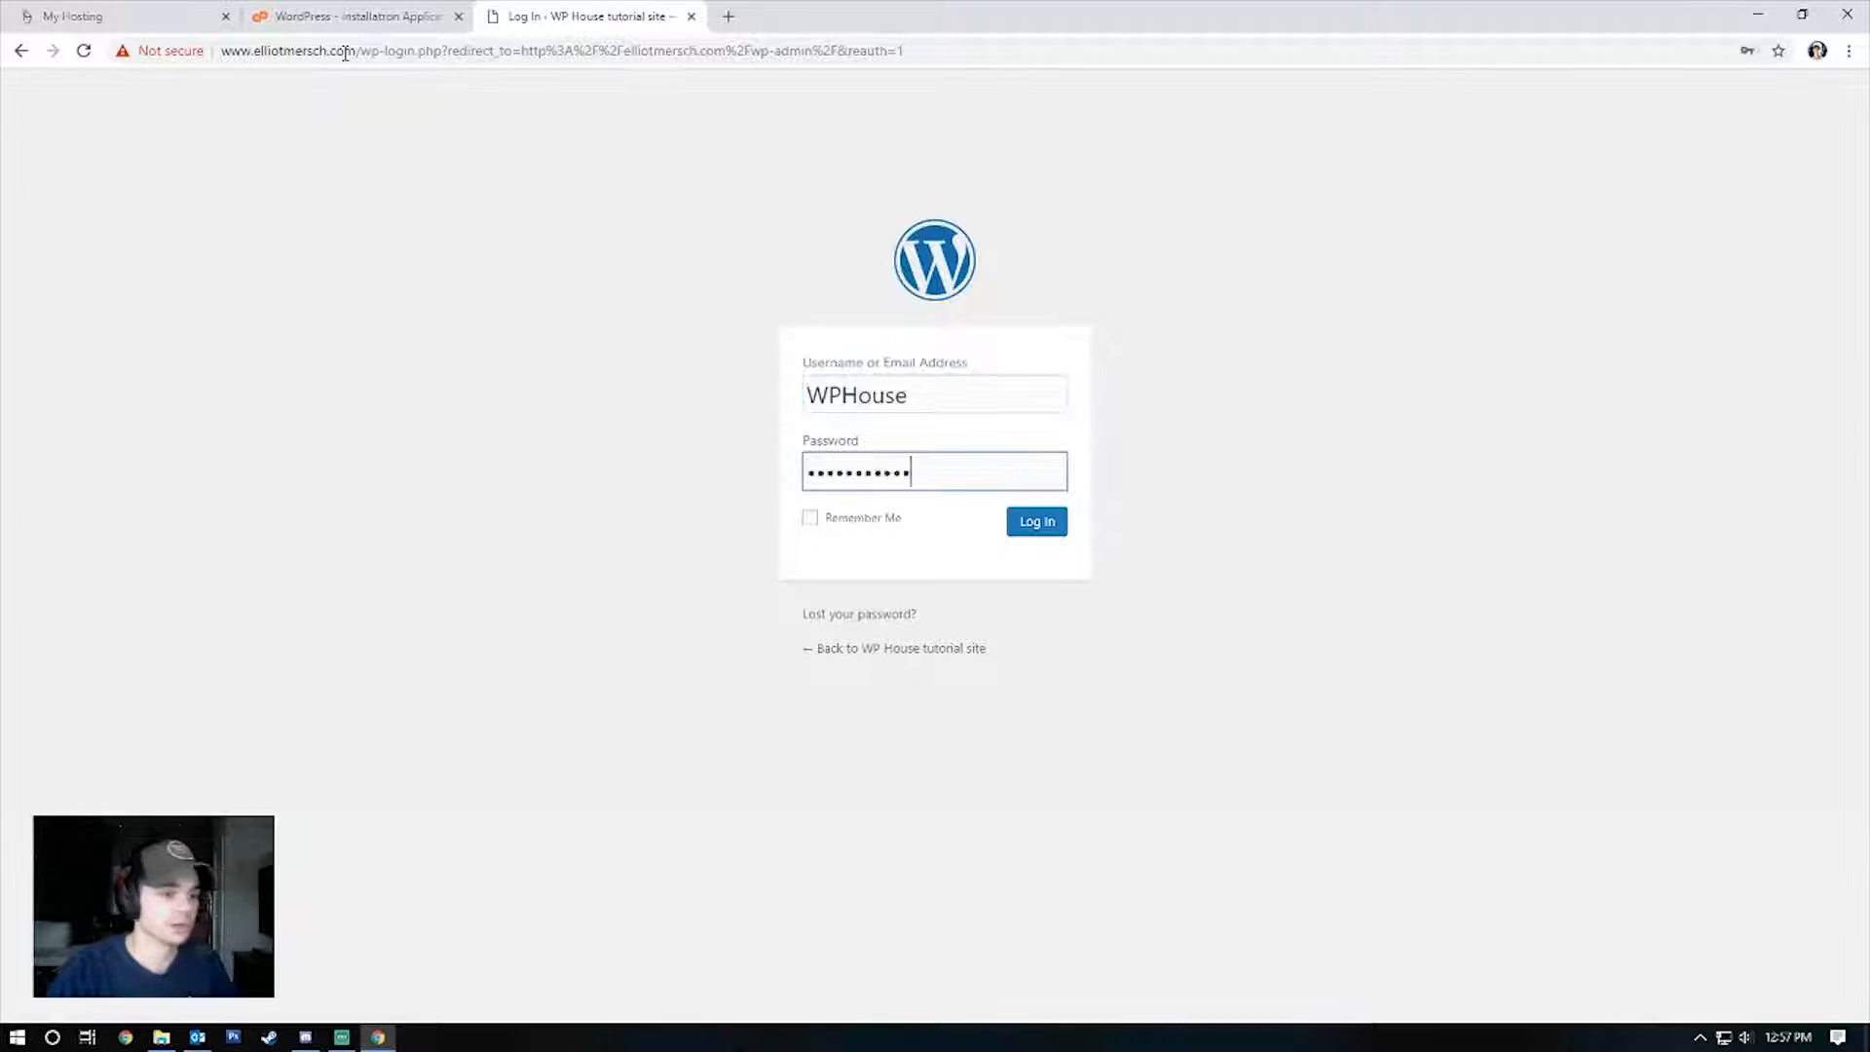
click(1035, 523)
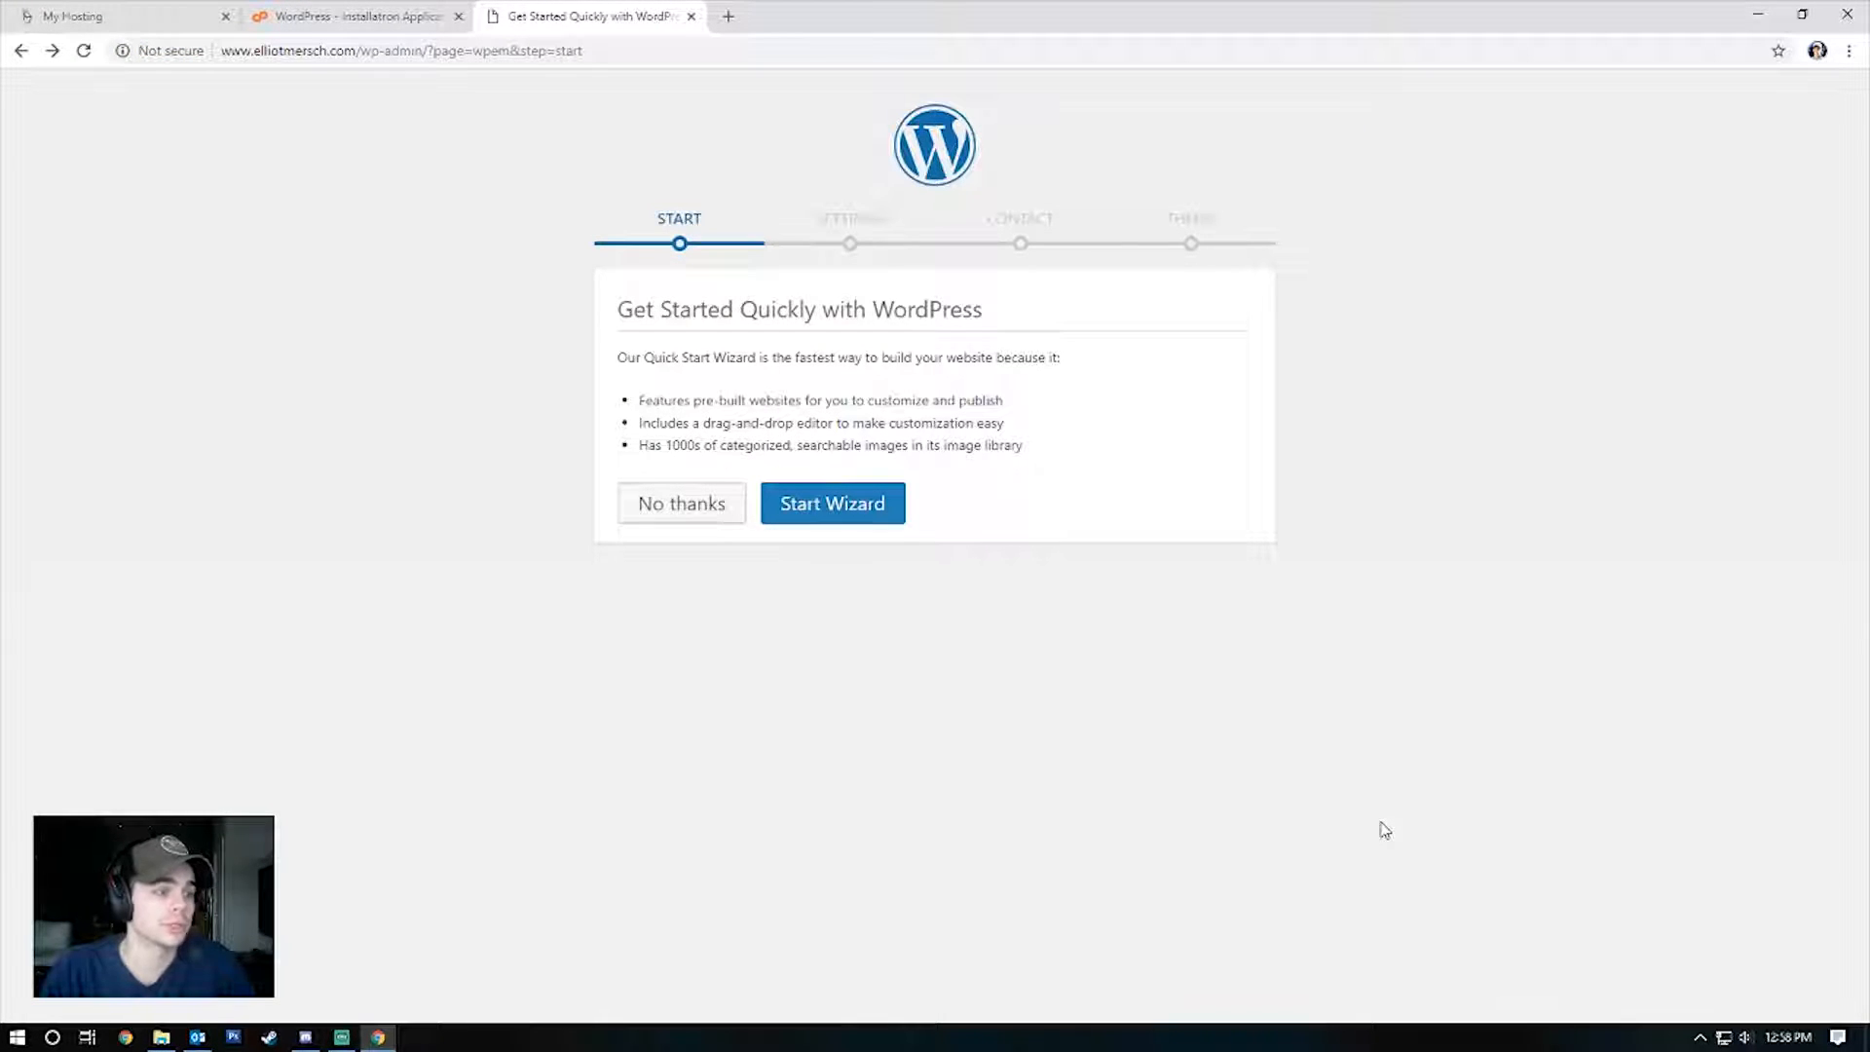
Decline the Quick Start wizard and dismiss the Personal Data and Privacy notice.
click(707, 510)
click(1027, 179)
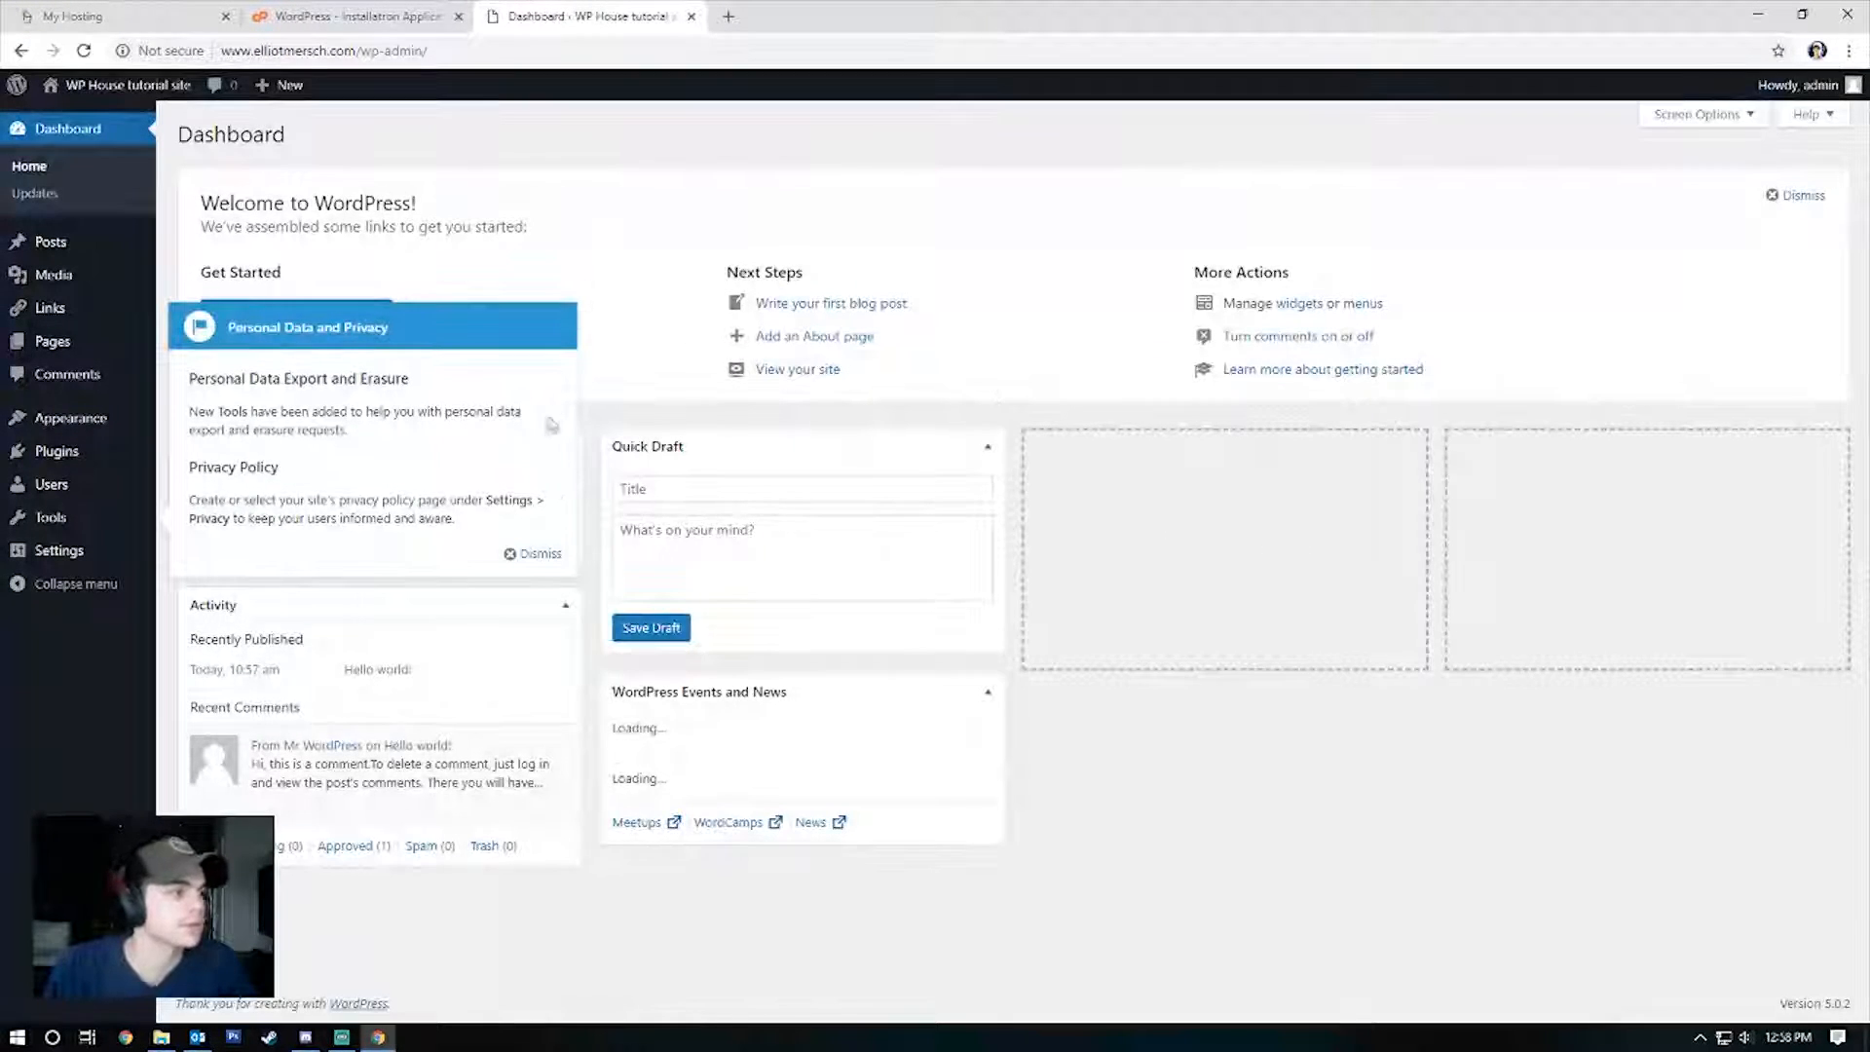
click(539, 555)
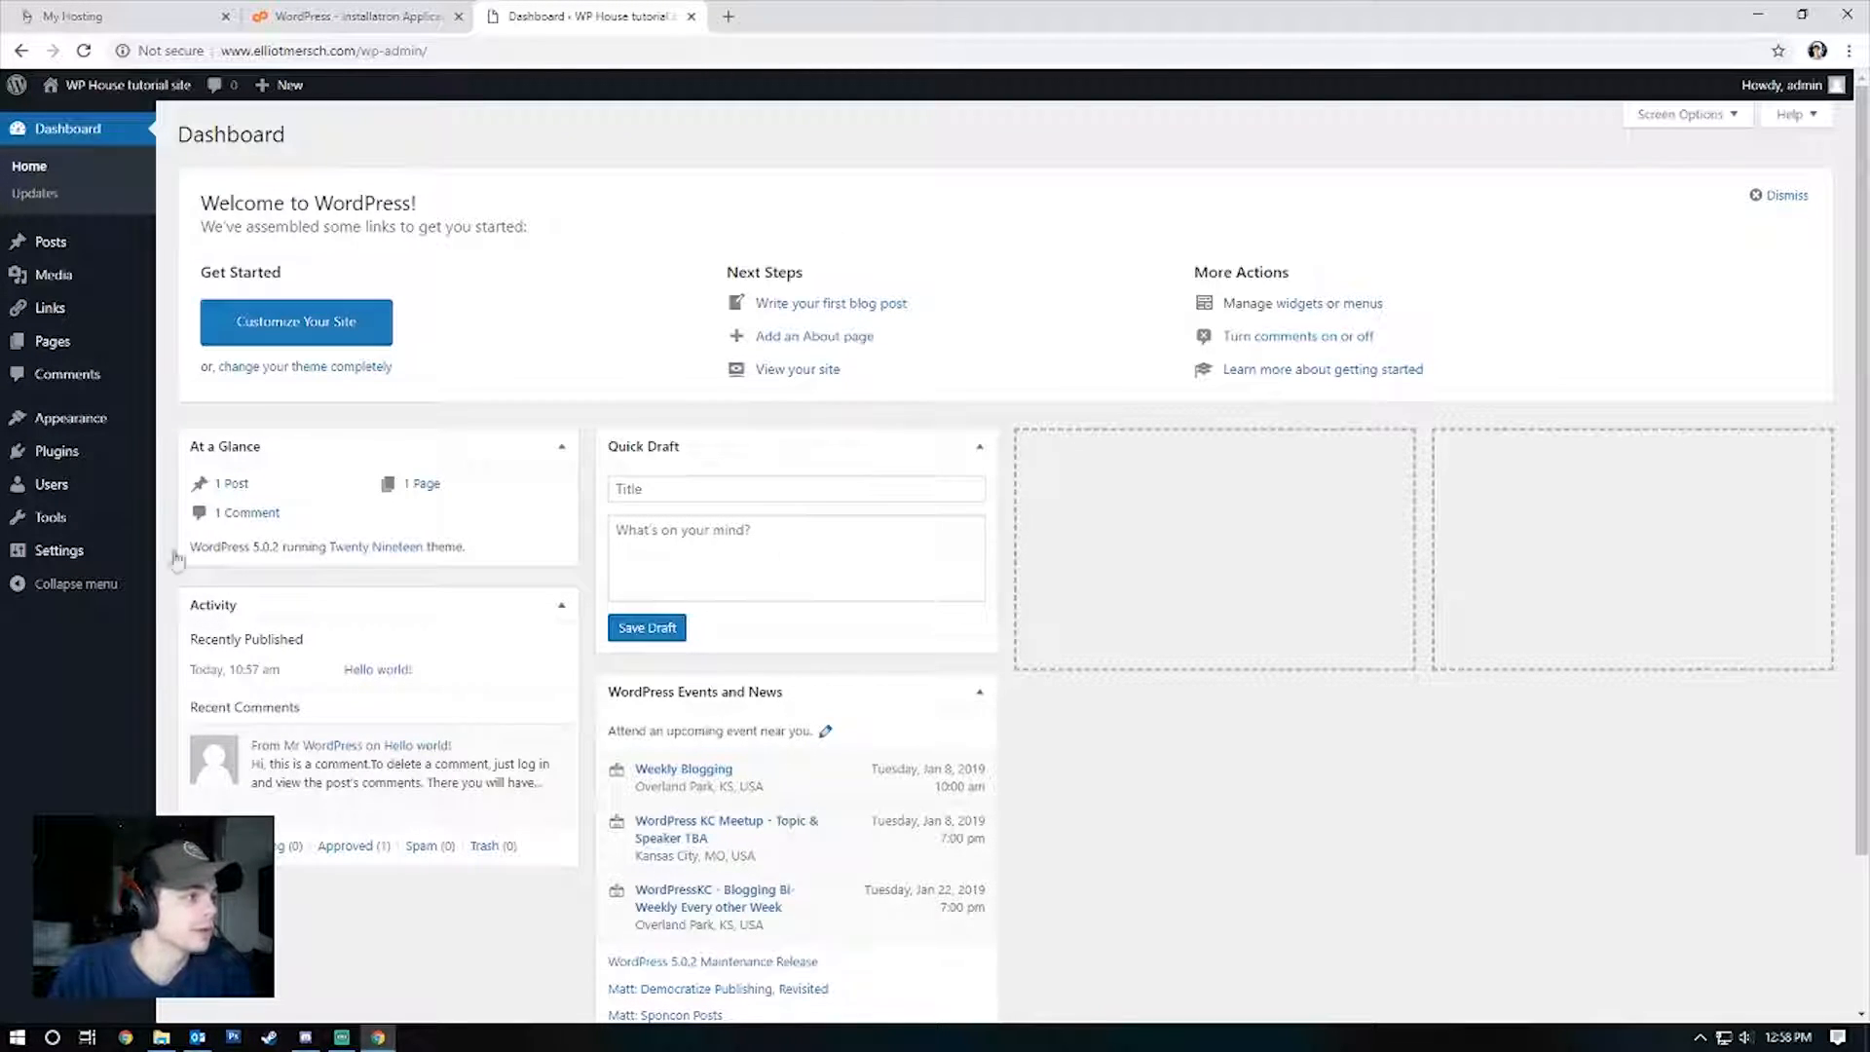
mouse_move(507, 742)
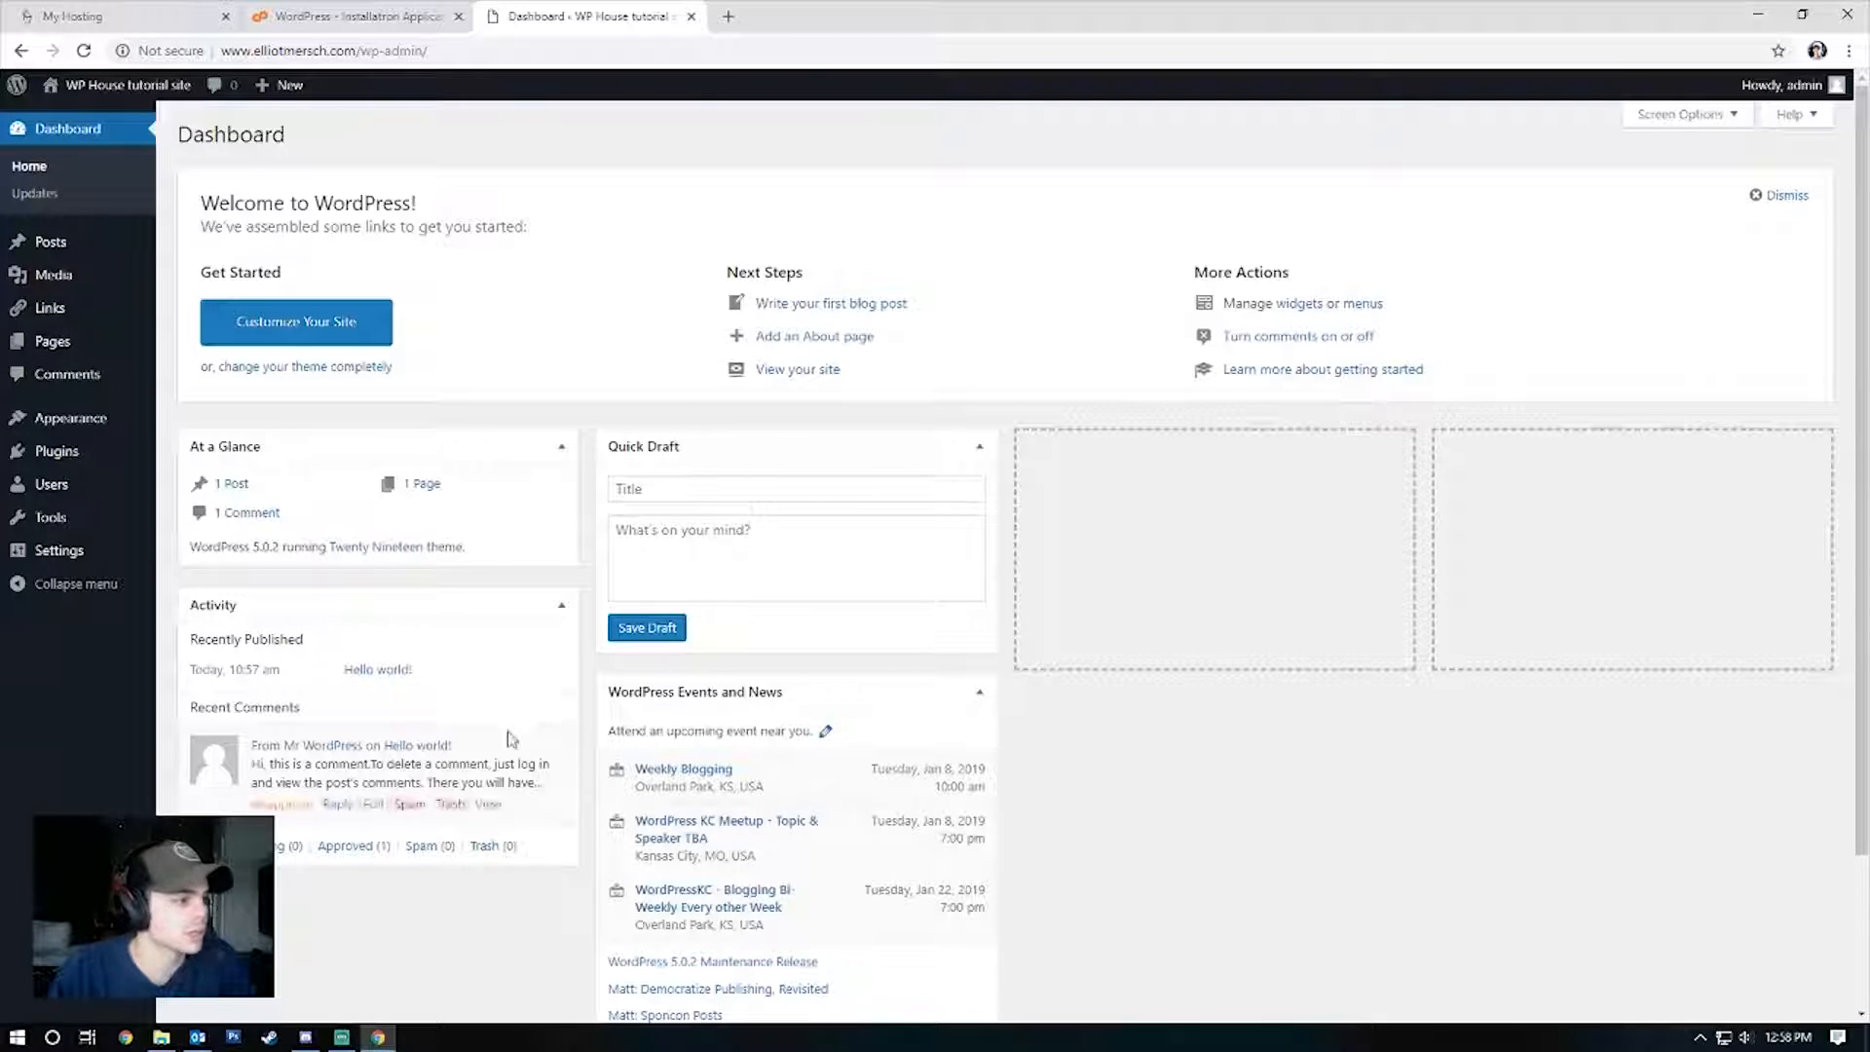